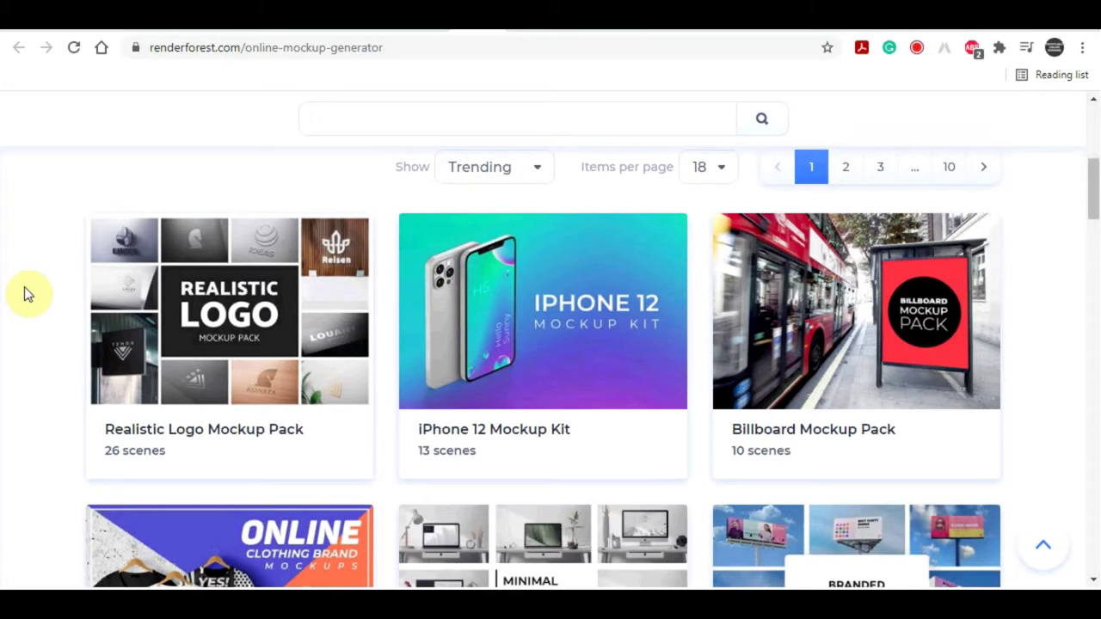
# - Scroll down the page and back up to the top
pyautogui.scroll(-3, 99, 312)
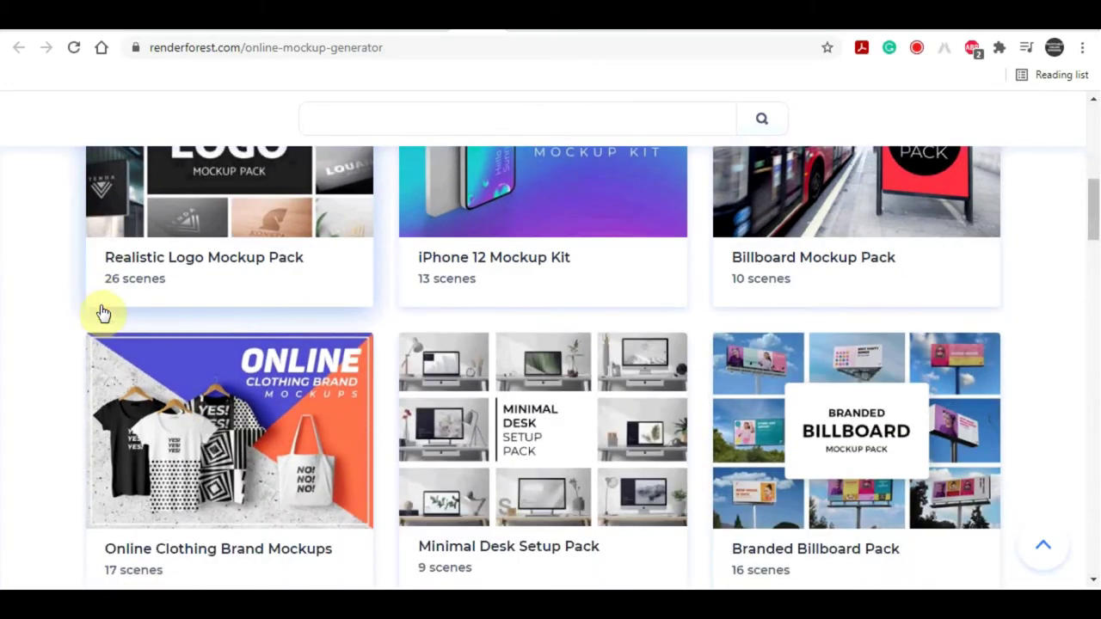
pyautogui.scroll(-2, 209, 304)
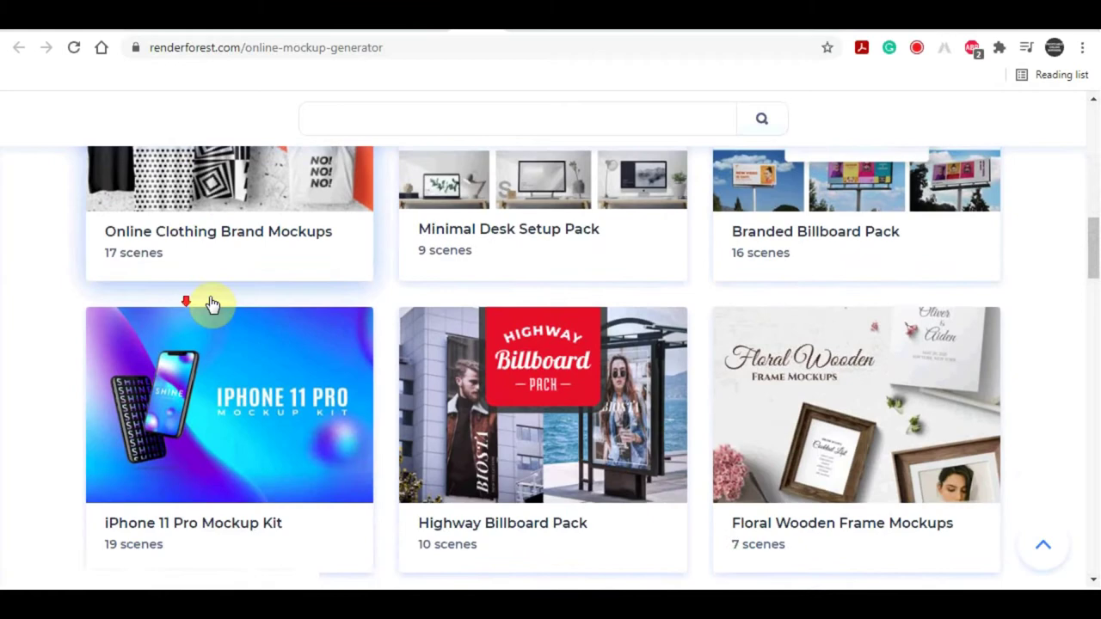
pyautogui.scroll(-2, 261, 272)
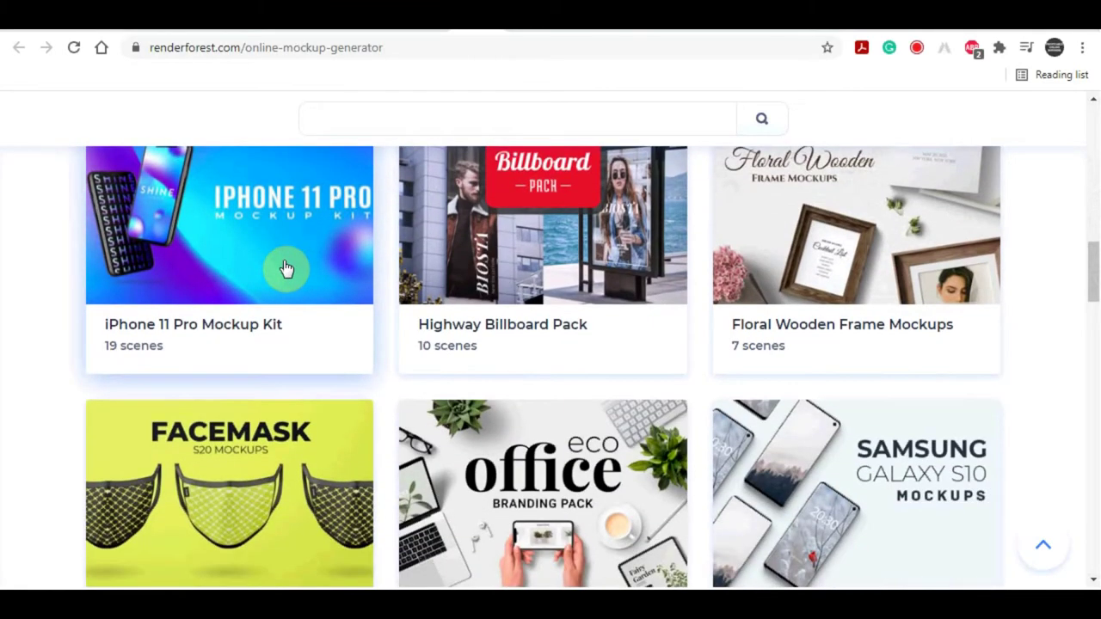
pyautogui.scroll(-4, 288, 272)
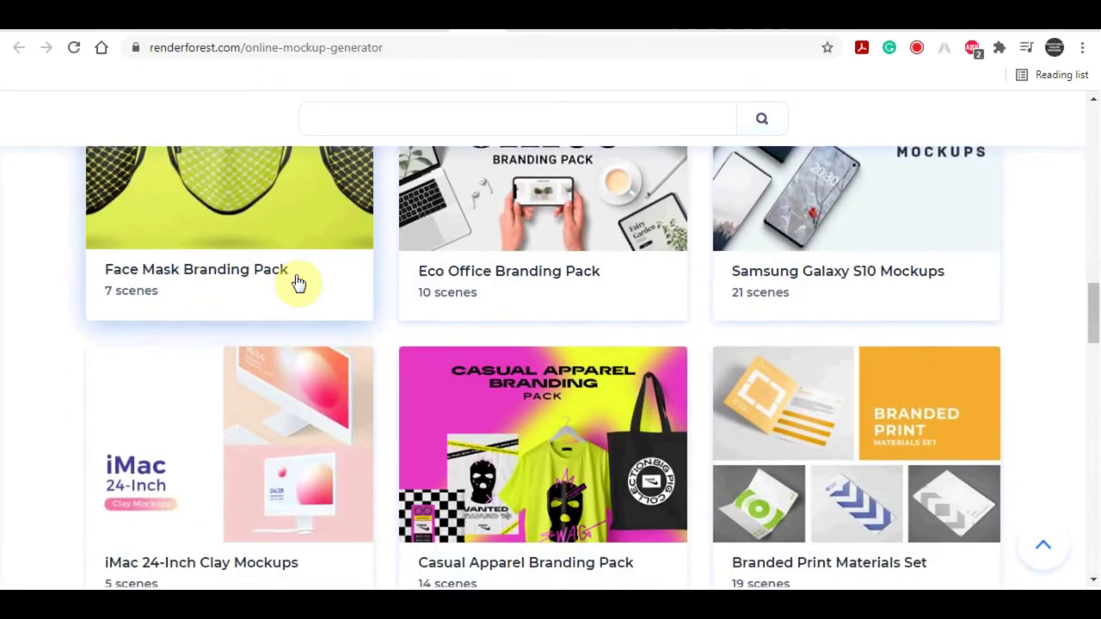
pyautogui.scroll(5, 298, 284)
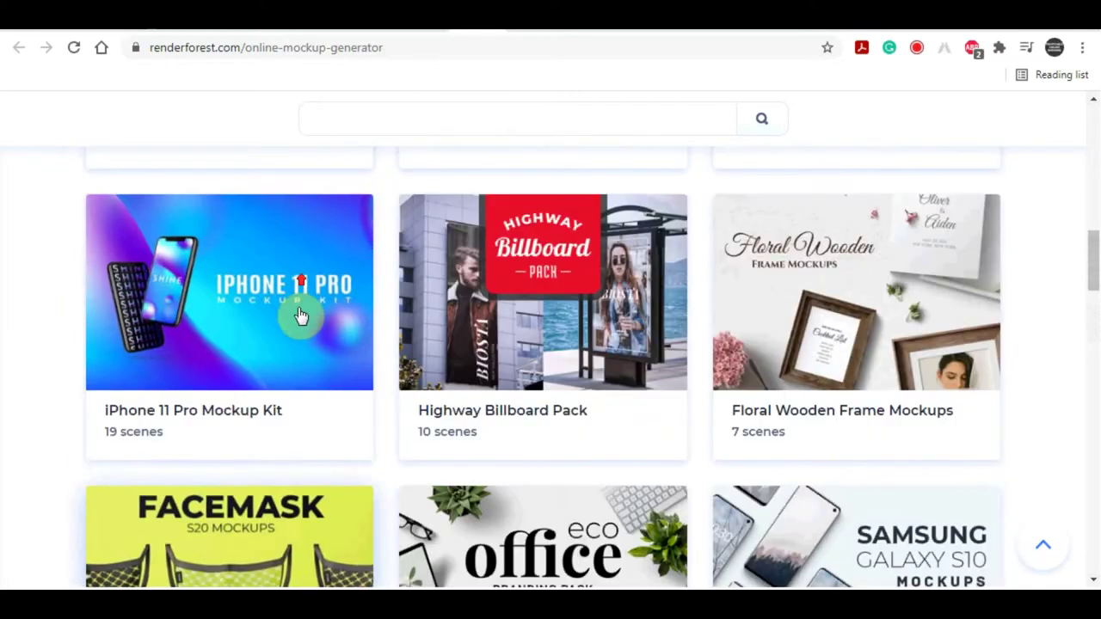
pyautogui.scroll(4, 296, 414)
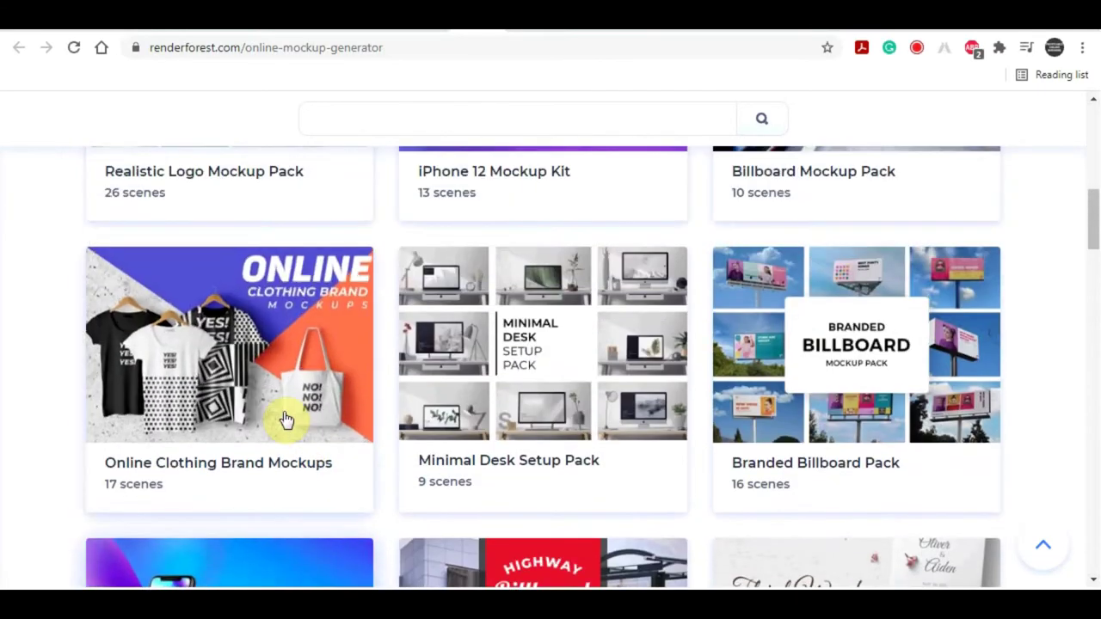
pyautogui.scroll(2, 286, 419)
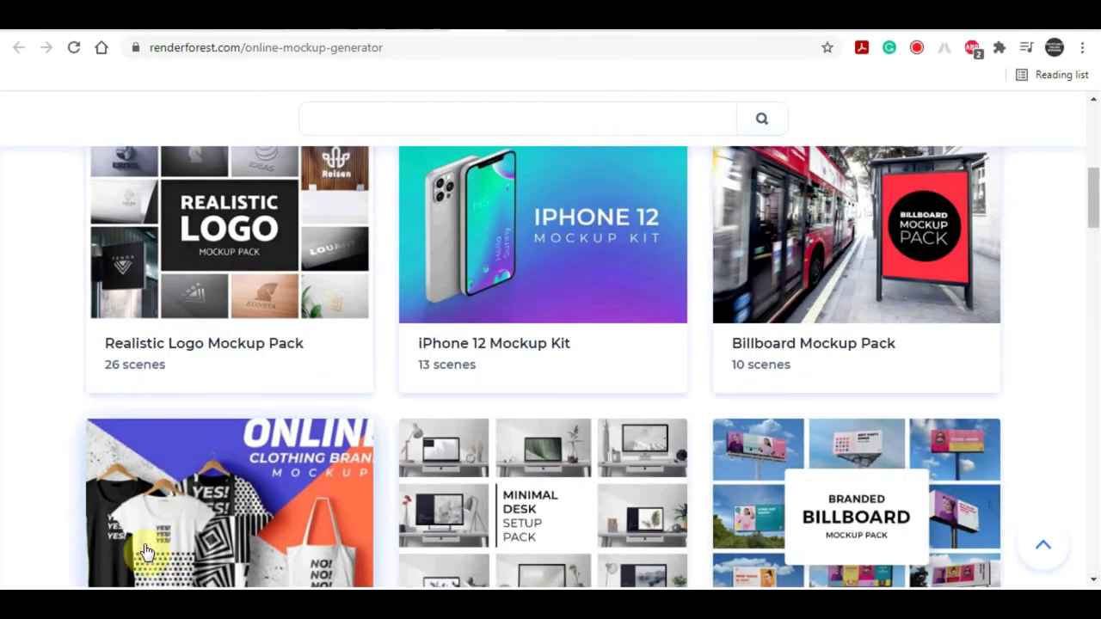
pyautogui.scroll(1, 206, 430)
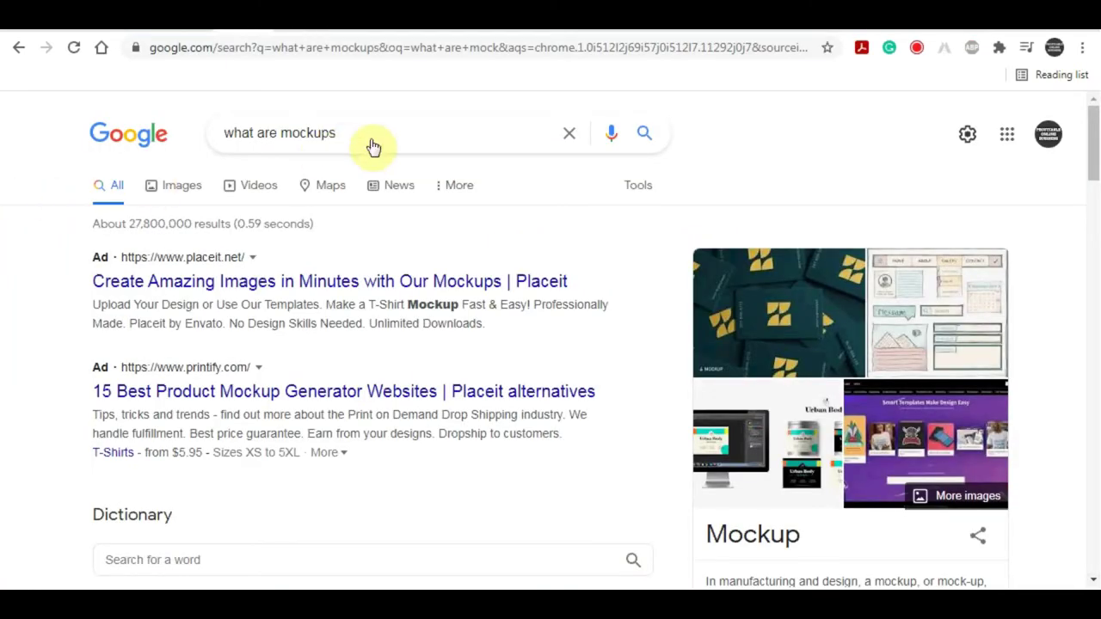
# - Select the 'what are mockups' query, scroll down the results and highlight the Envato Tuts+ definition
pyautogui.tripleClick(214, 130)
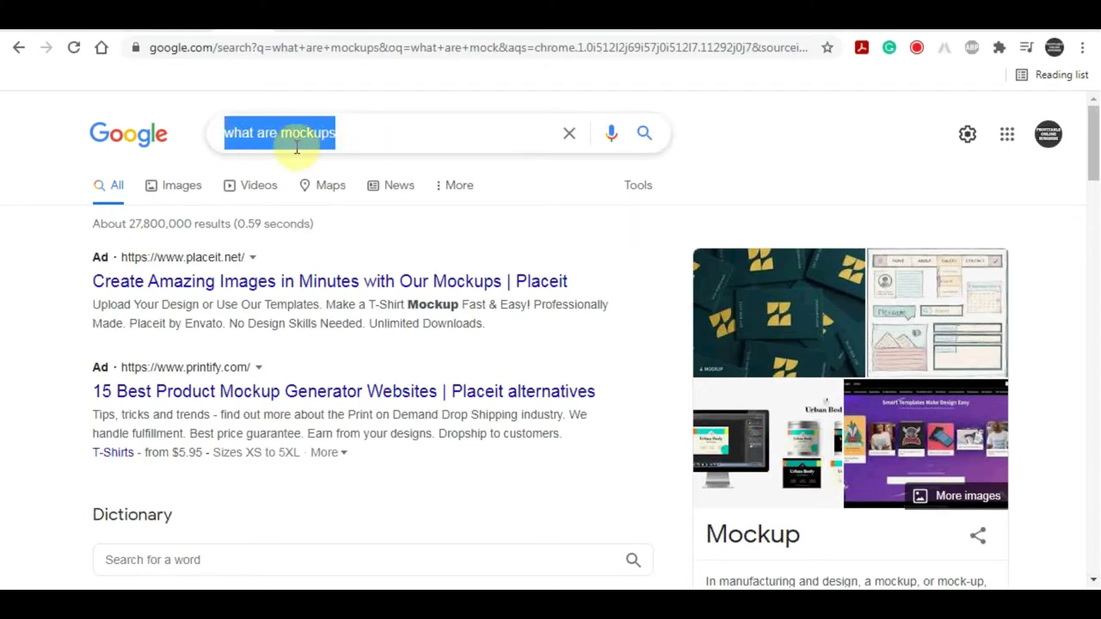
pyautogui.scroll(-1, 4, 258)
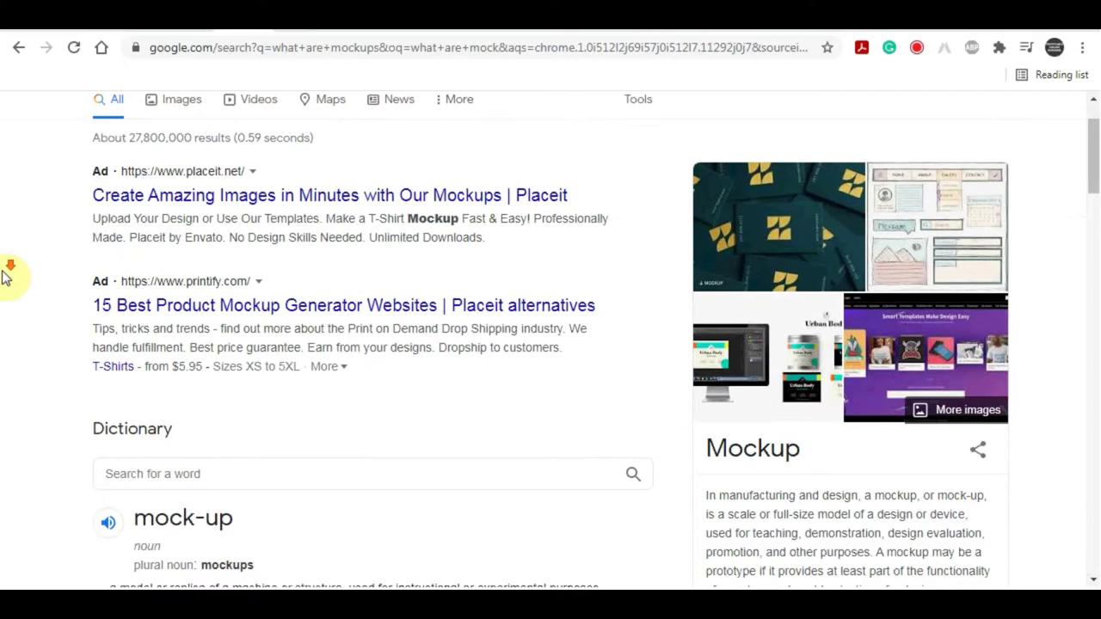
pyautogui.scroll(-4, 24, 280)
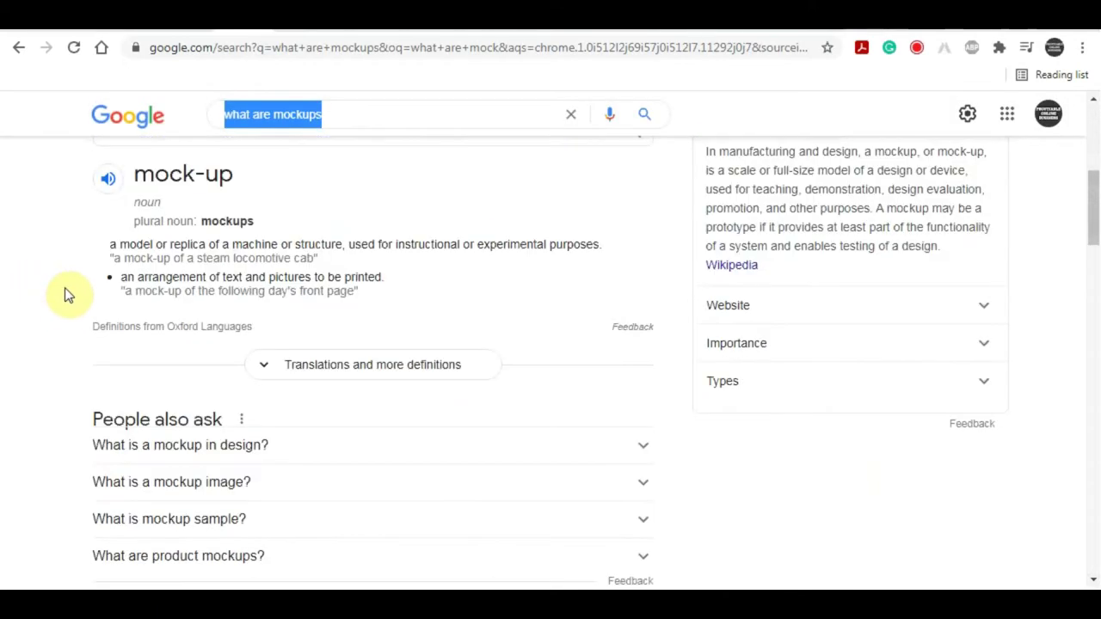
pyautogui.scroll(-1, 68, 294)
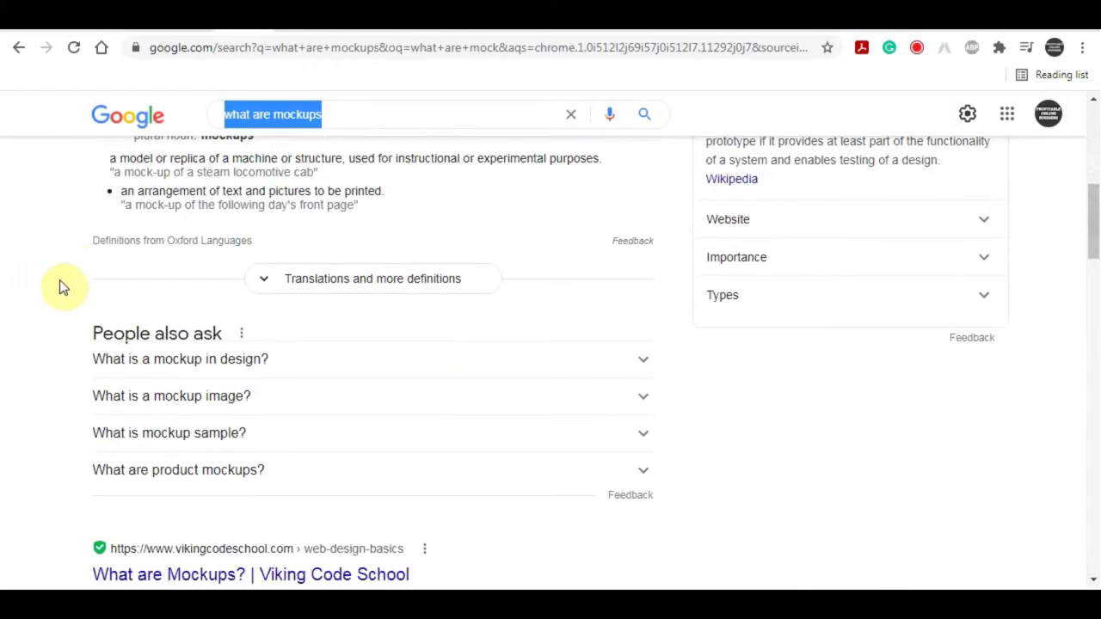
pyautogui.scroll(-2, 60, 344)
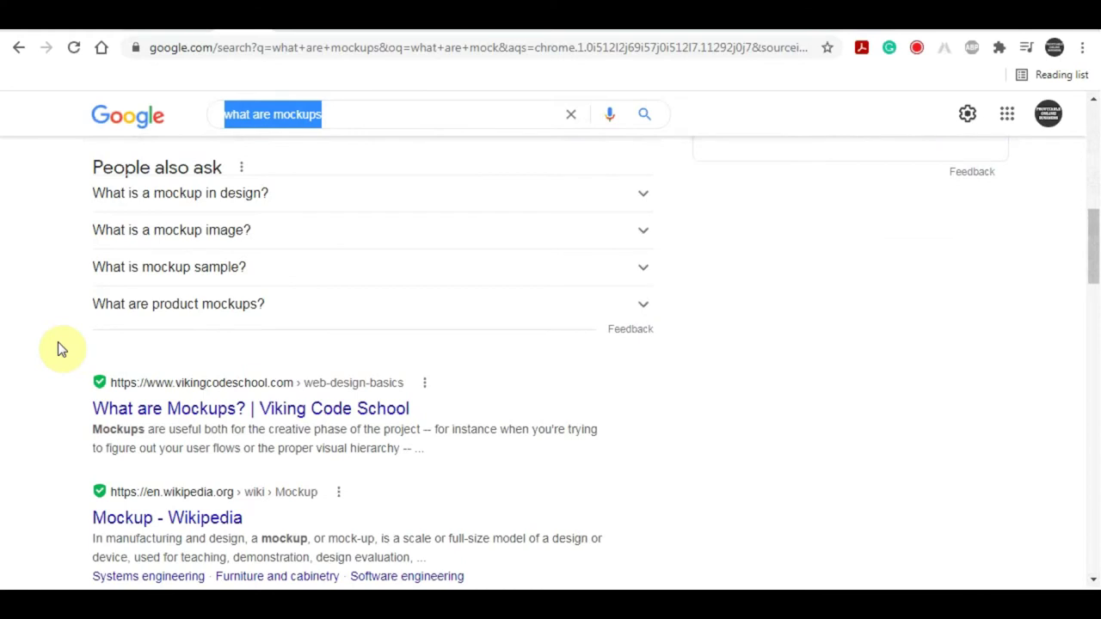
pyautogui.scroll(-1, 858, 361)
pyautogui.scroll(-3, 858, 361)
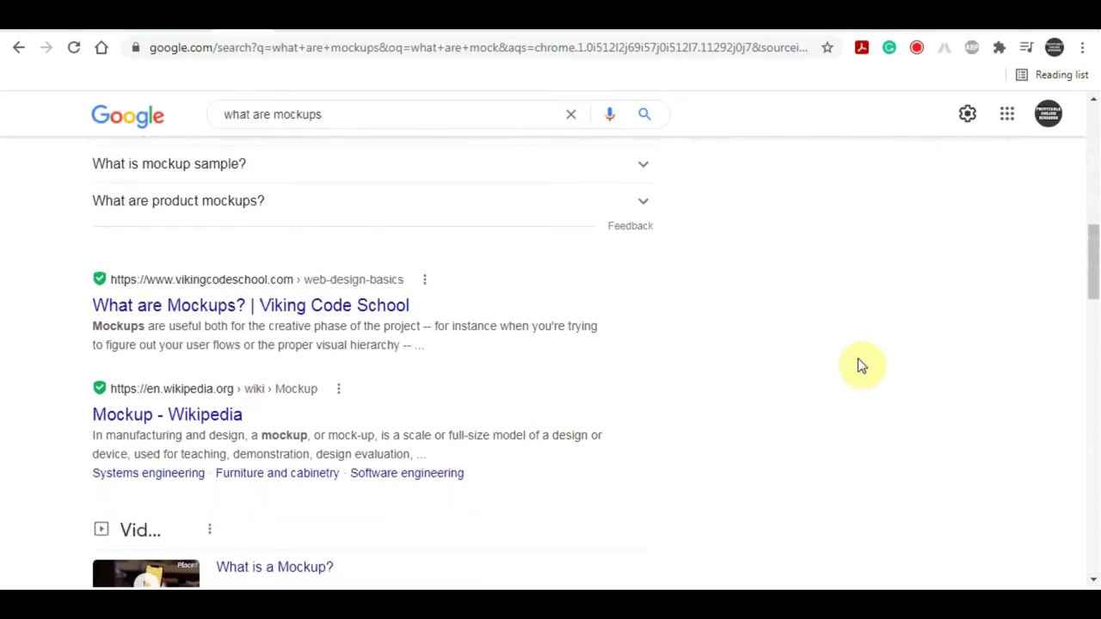
pyautogui.scroll(-1, 847, 342)
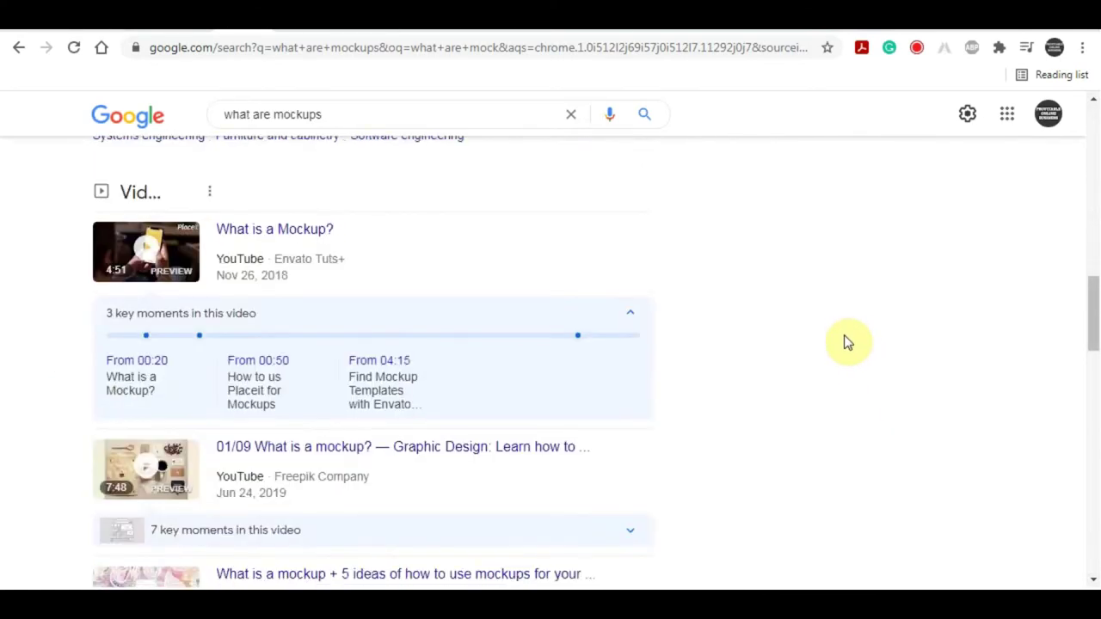
pyautogui.scroll(-4, 842, 336)
pyautogui.scroll(-1, 836, 327)
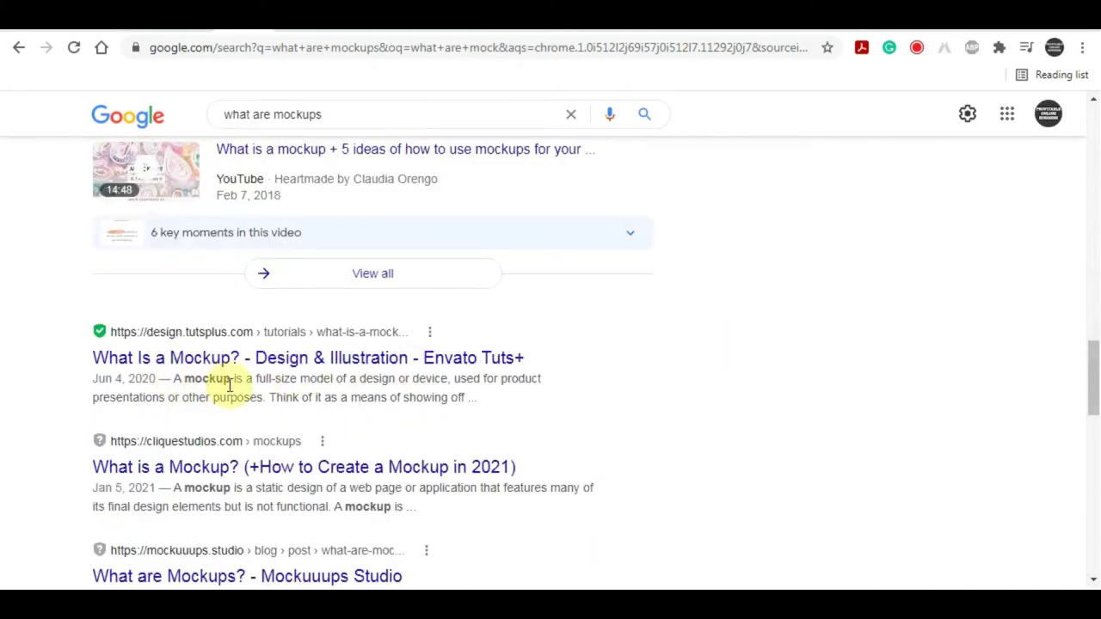
pyautogui.moveTo(176, 379); pyautogui.dragTo(271, 397)
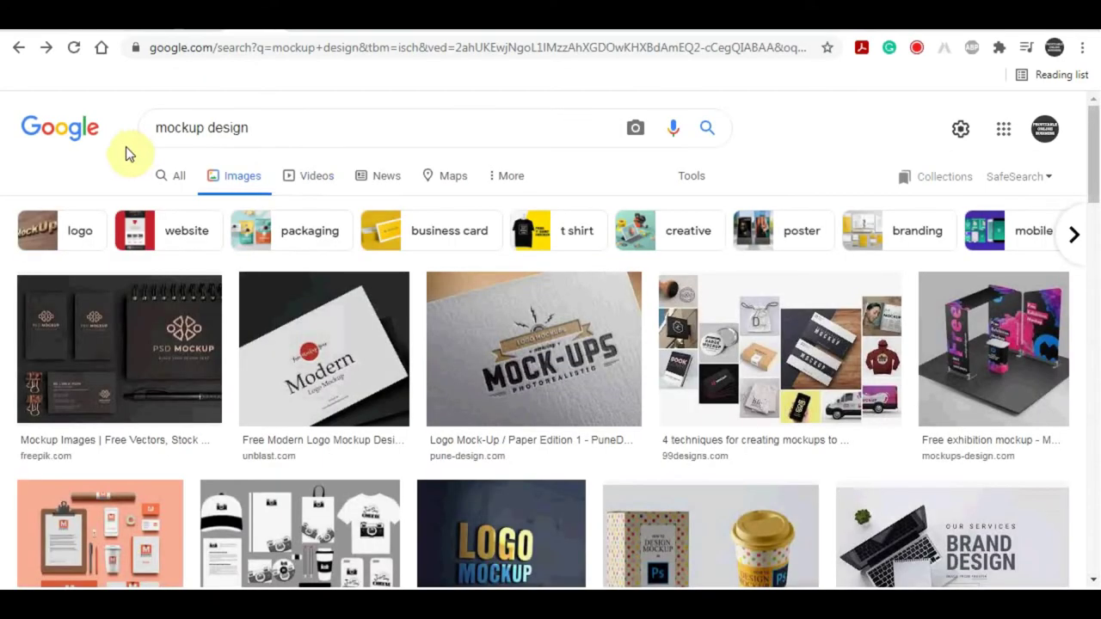
# - Browse the 'mockup design' image thumbnails of logo, business card and packaging mockups
pyautogui.moveTo(273, 127); pyautogui.dragTo(151, 116)
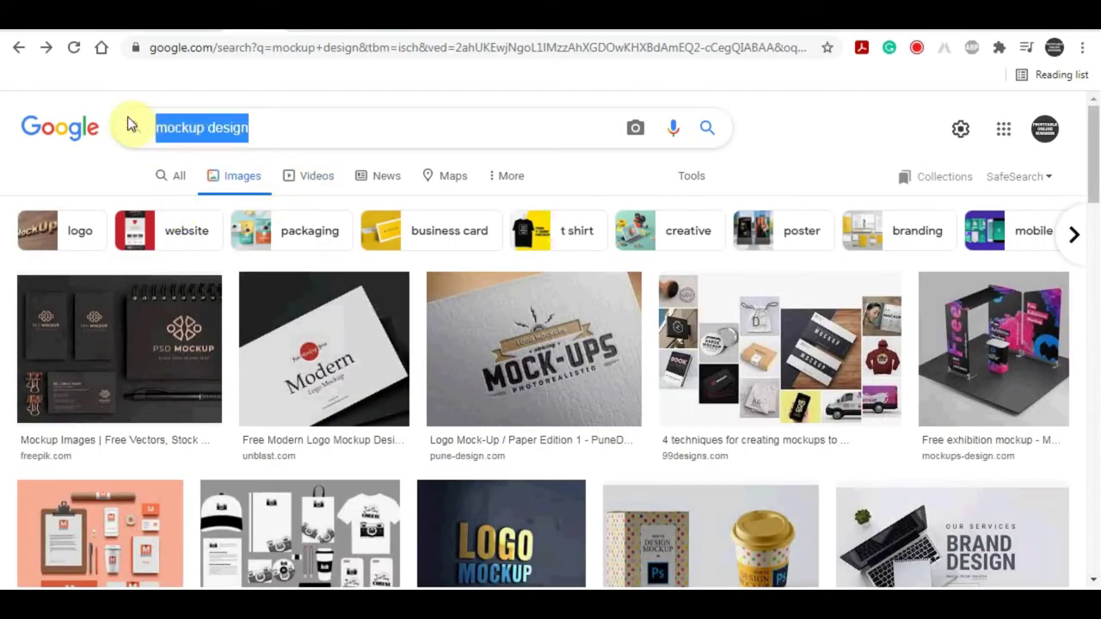
pyautogui.click(834, 131)
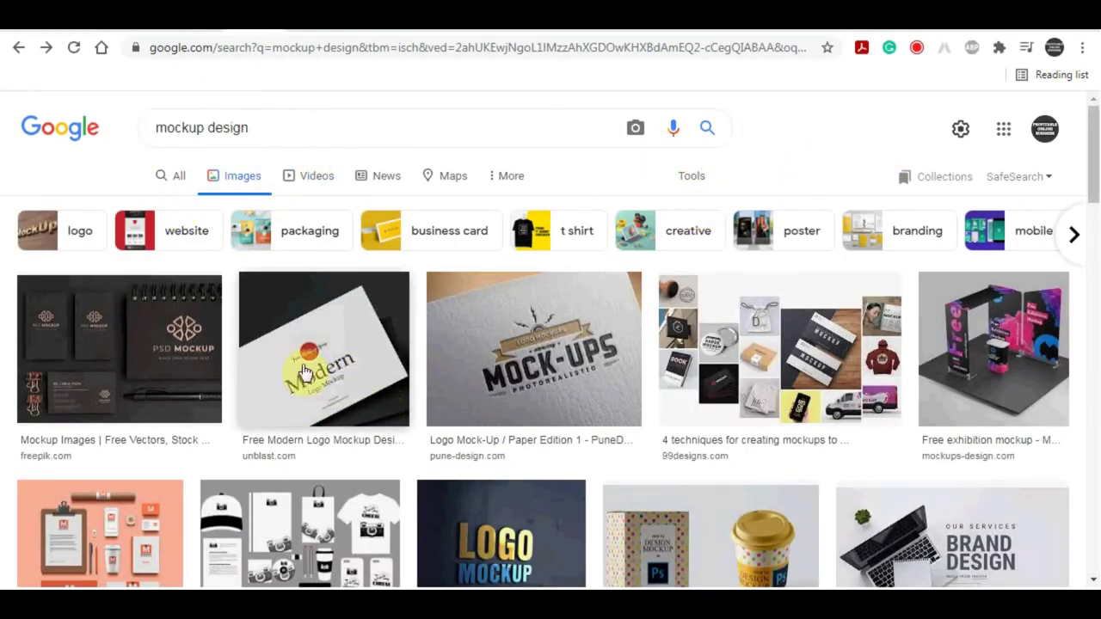
pyautogui.scroll(-1, 771, 346)
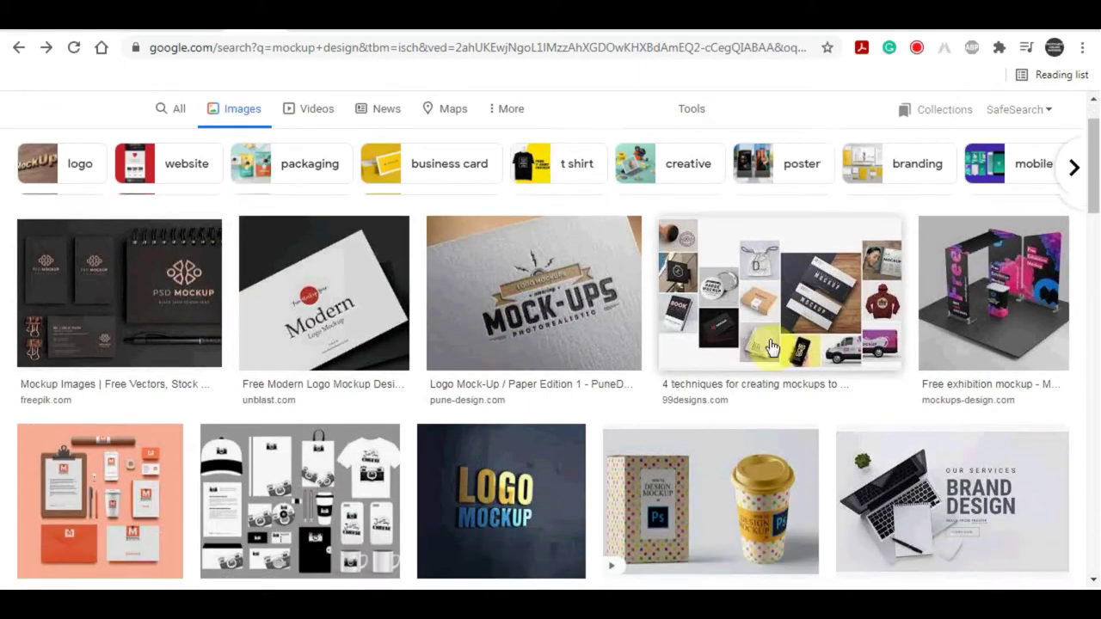
pyautogui.scroll(-3, 771, 347)
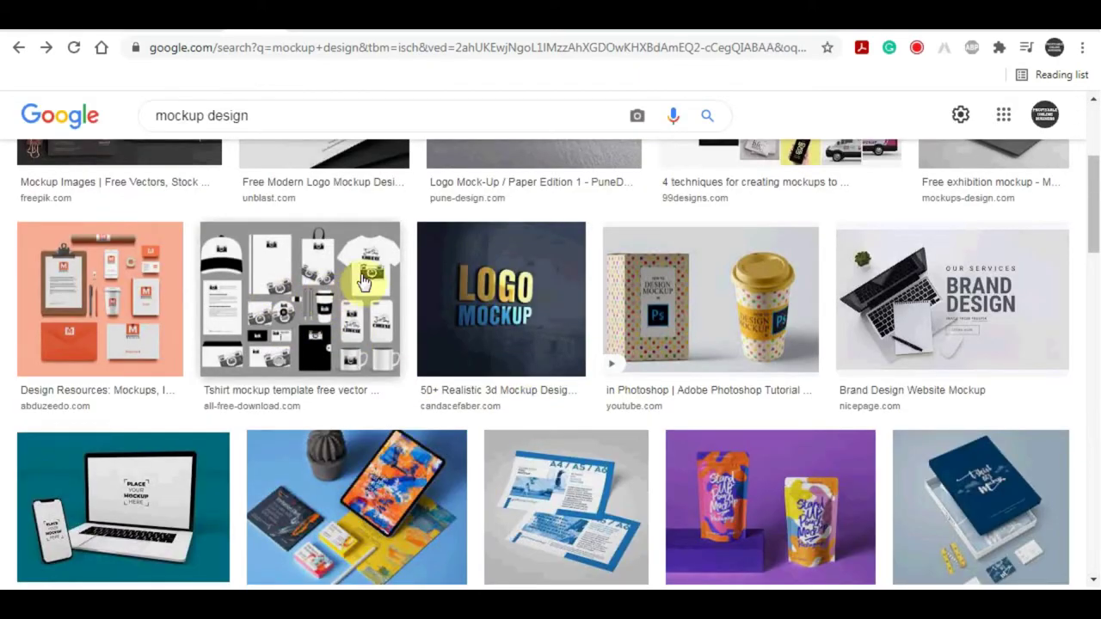
pyautogui.scroll(-1, 683, 376)
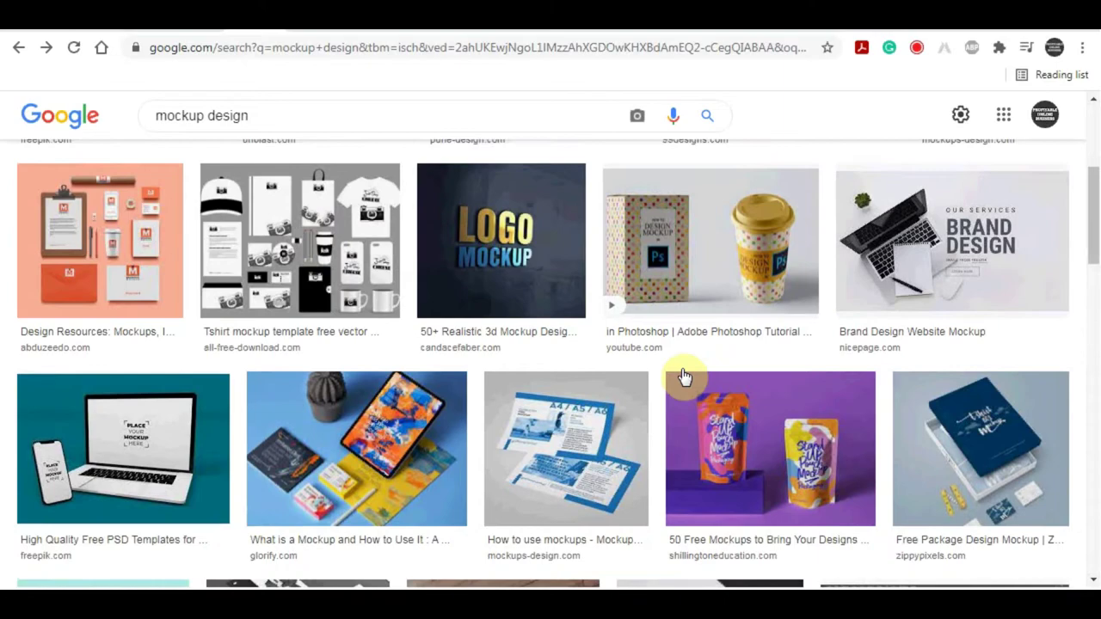
pyautogui.scroll(-1, 684, 376)
pyautogui.scroll(-1, 184, 418)
pyautogui.scroll(-3, 519, 418)
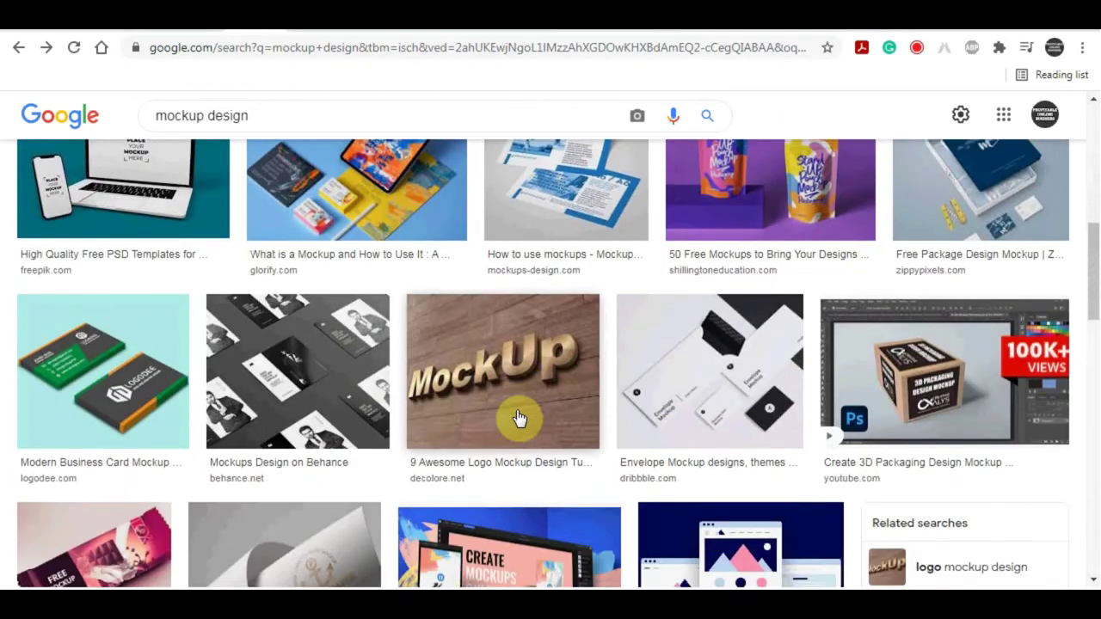
pyautogui.scroll(-3, 685, 361)
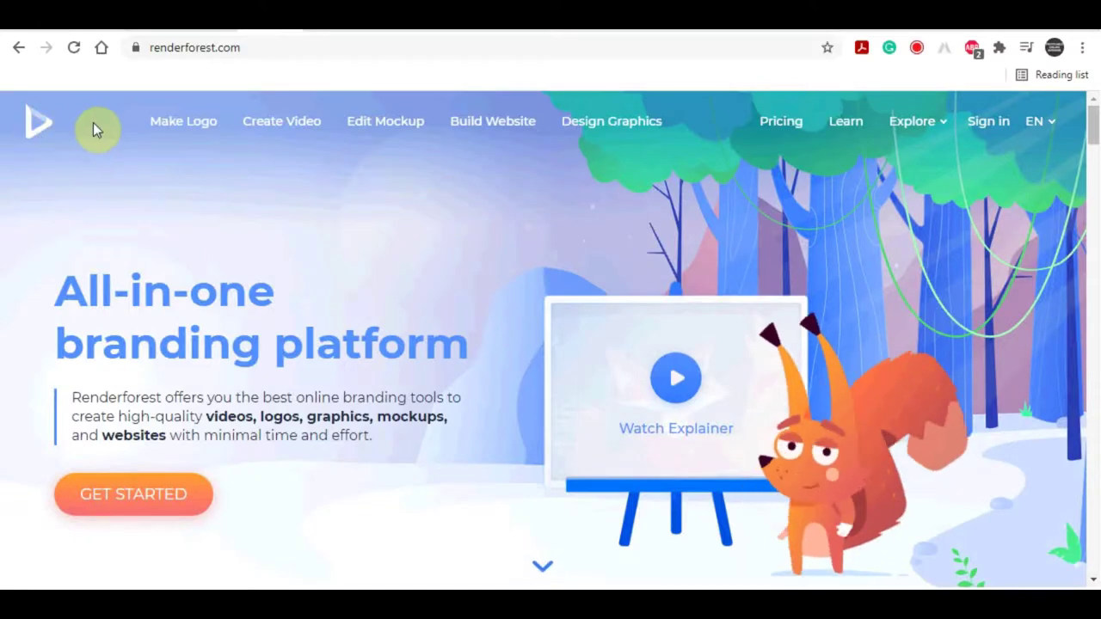
# - Scroll the Renderforest homepage briefly and select the word 'Renderforest' in its intro text
pyautogui.scroll(-5, 160, 209)
pyautogui.scroll(4, 176, 216)
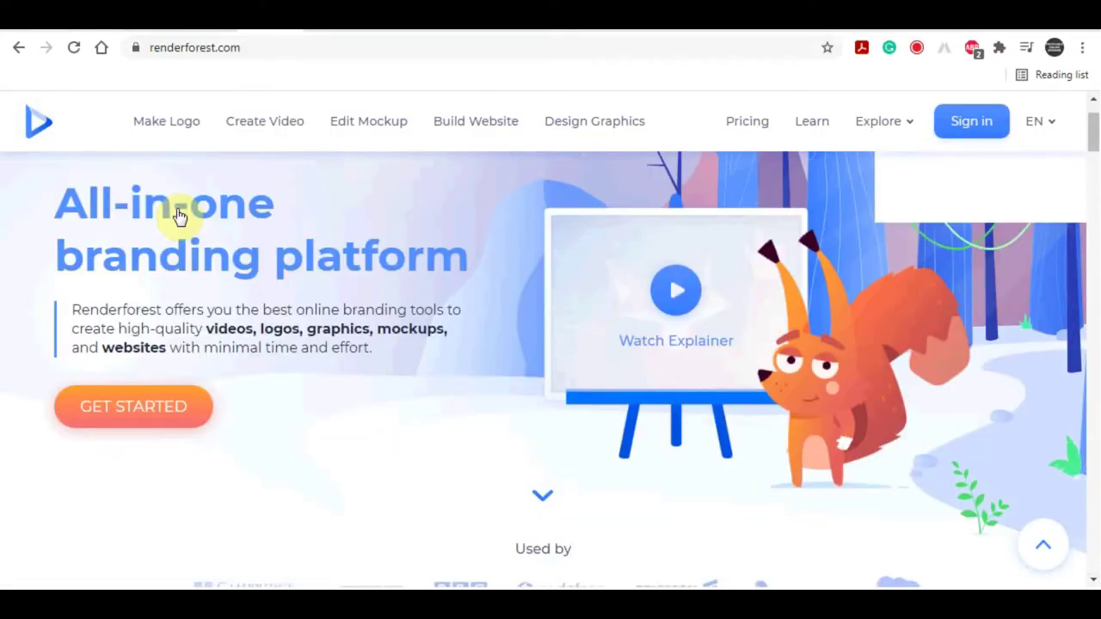
pyautogui.scroll(1, 184, 405)
pyautogui.doubleClick(129, 394)
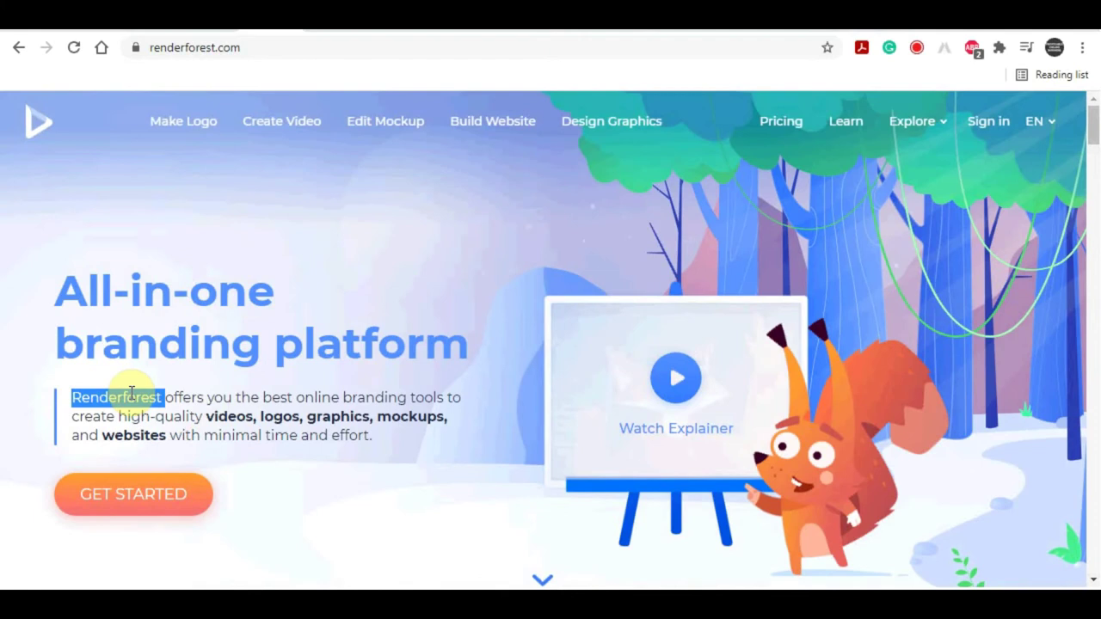
pyautogui.click(1004, 129)
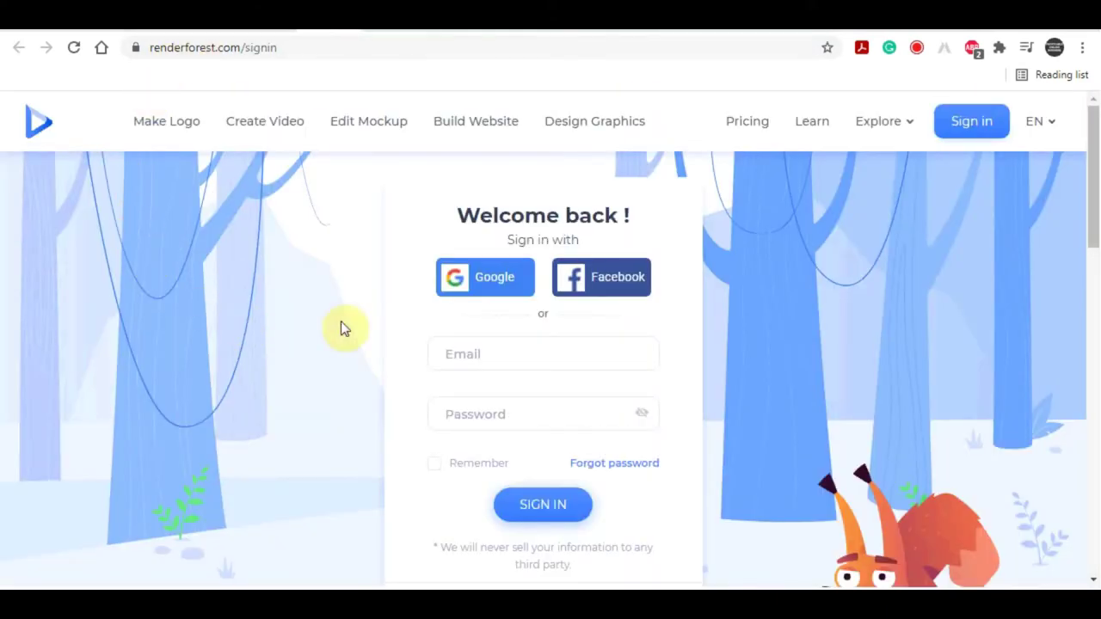
pyautogui.scroll(-1, 649, 329)
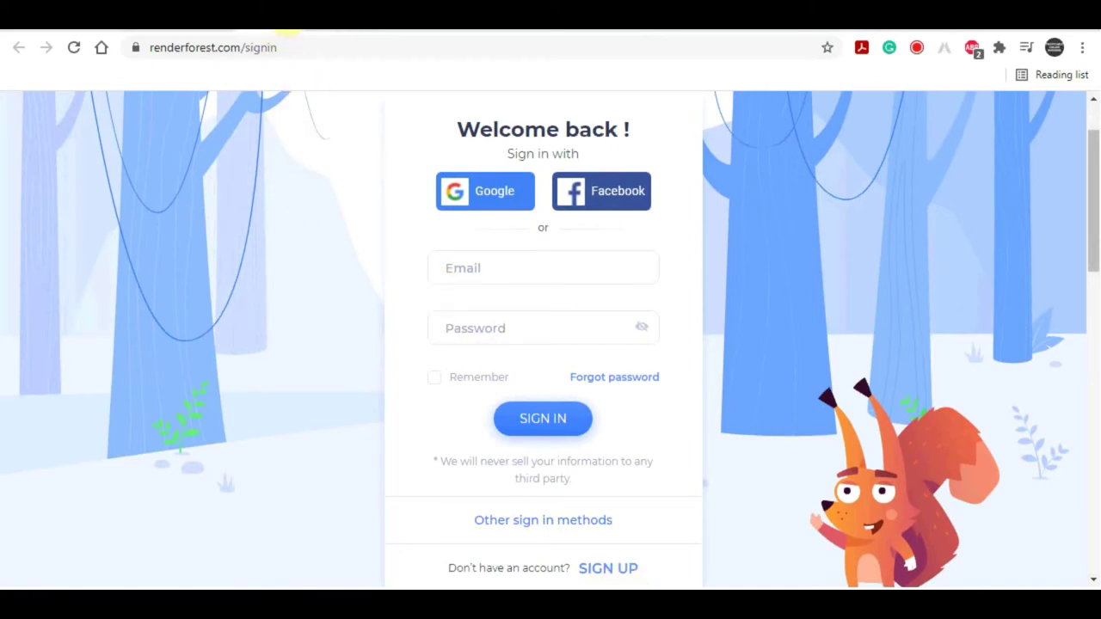
pyautogui.click(284, 45)
pyautogui.press('BackSpace')
pyautogui.press('BackSpace')
pyautogui.press('BackSpace')
pyautogui.press('BackSpace')
pyautogui.press('BackSpace')
pyautogui.press('BackSpace')
pyautogui.press('BackSpace')
pyautogui.press('Return')
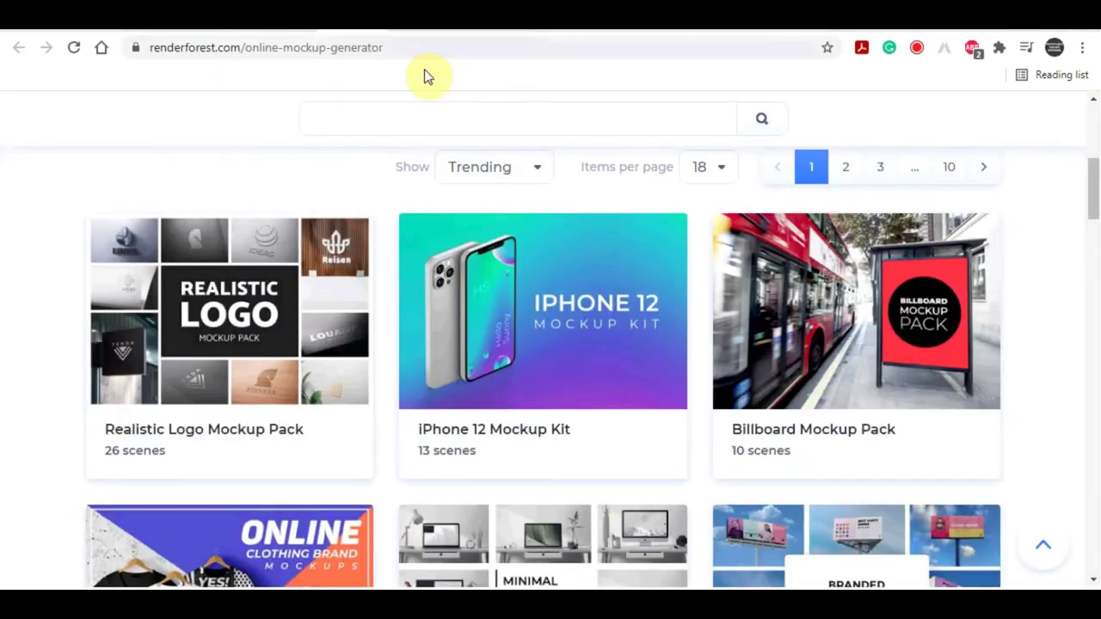
# - Highlight the 'Edit the best mockups online' heading, then scroll through the mockup packs
pyautogui.scroll(5, 336, 177)
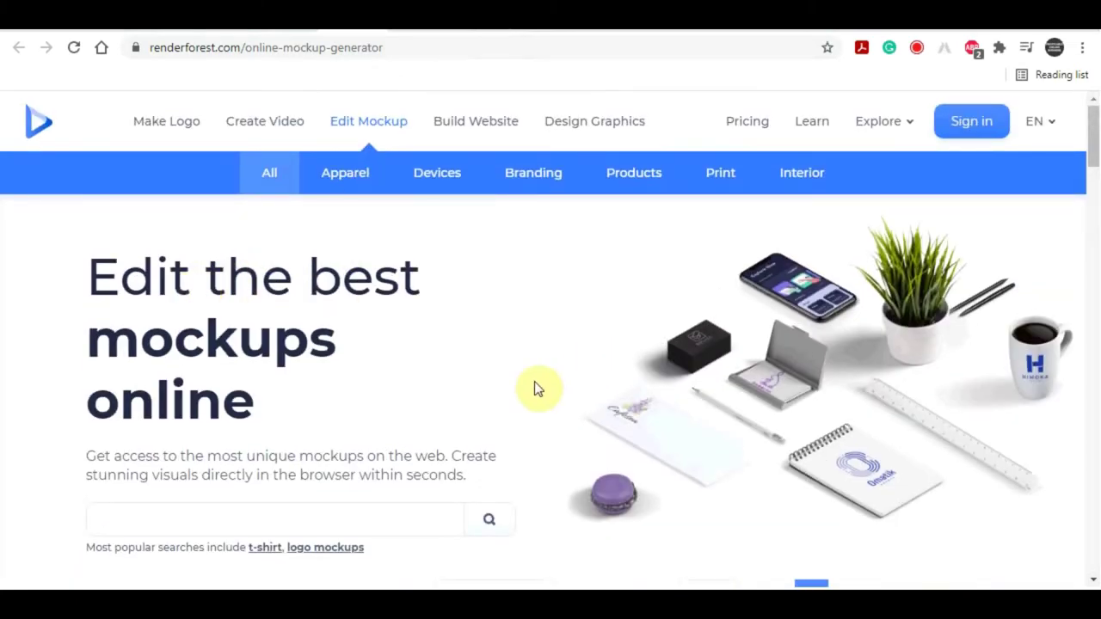
pyautogui.scroll(-1, 516, 361)
pyautogui.moveTo(72, 181); pyautogui.dragTo(496, 297)
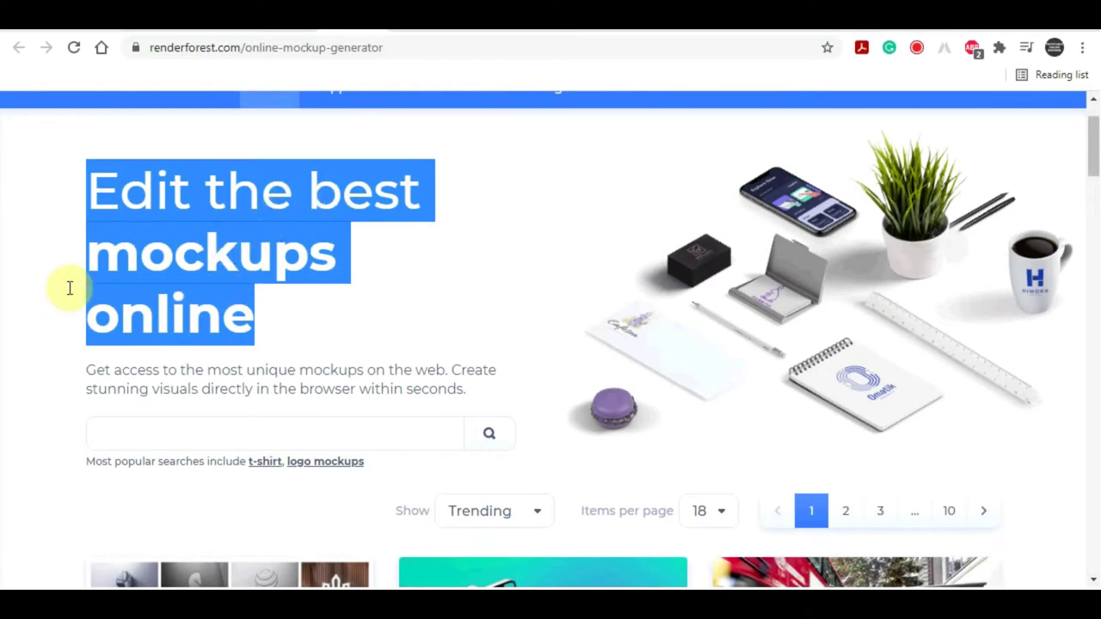
pyautogui.click(4, 342)
pyautogui.scroll(-2, 17, 335)
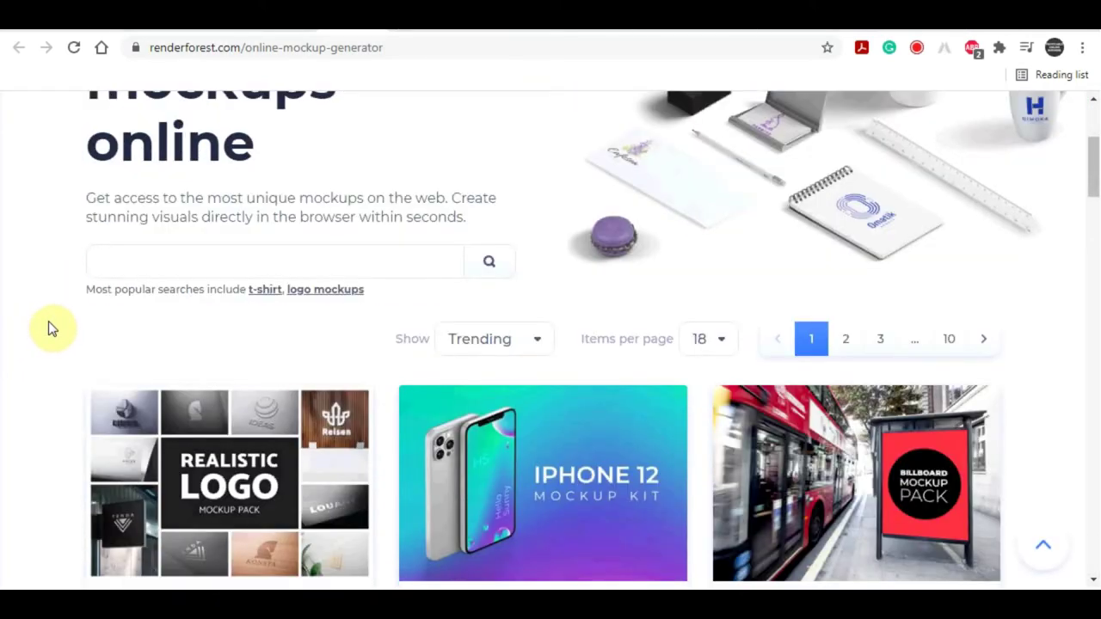
pyautogui.scroll(-2, 43, 327)
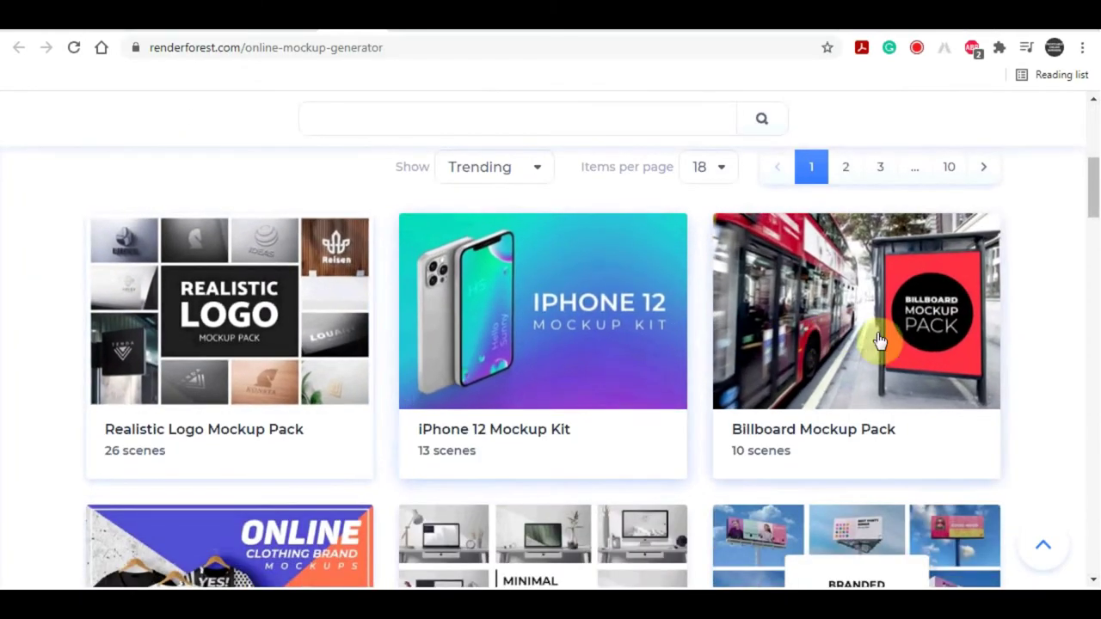
pyautogui.scroll(-2, 859, 422)
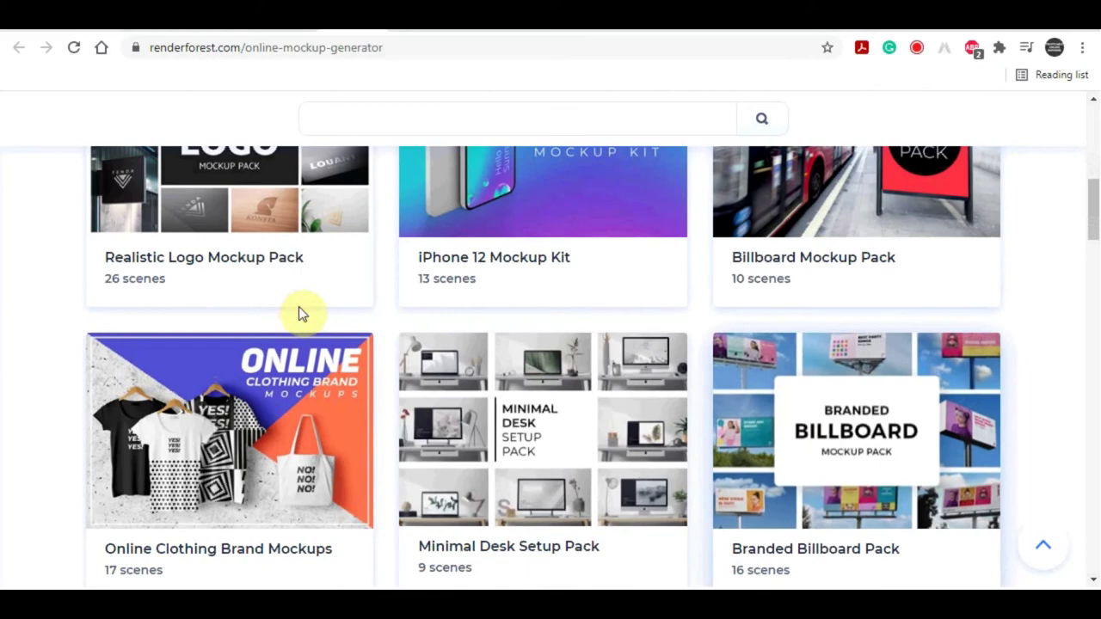
pyautogui.scroll(2, 298, 312)
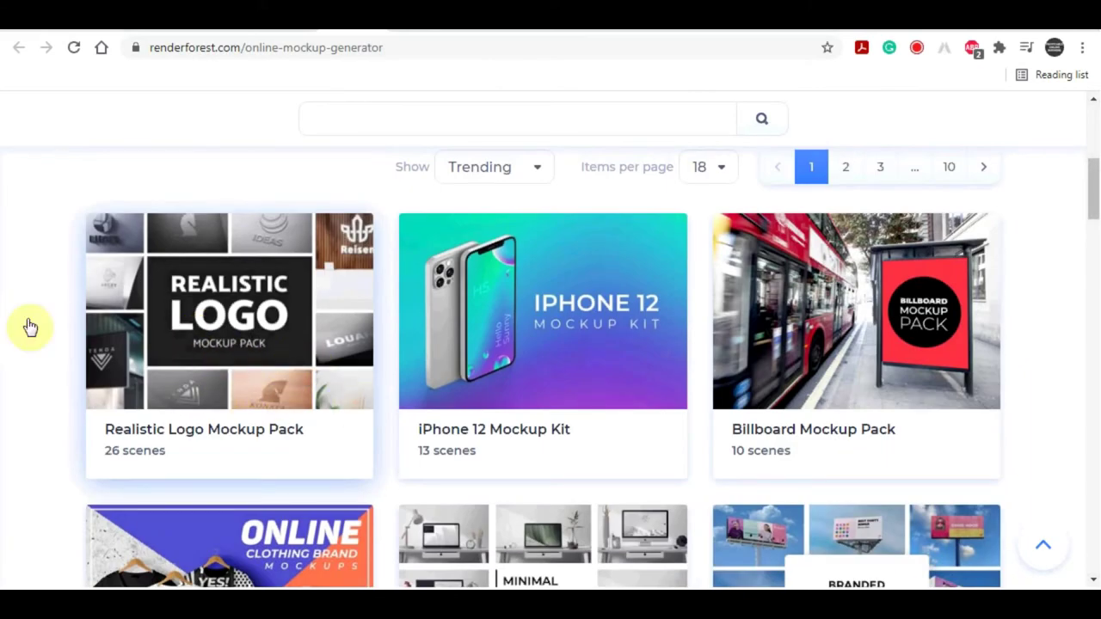
pyautogui.click(361, 287)
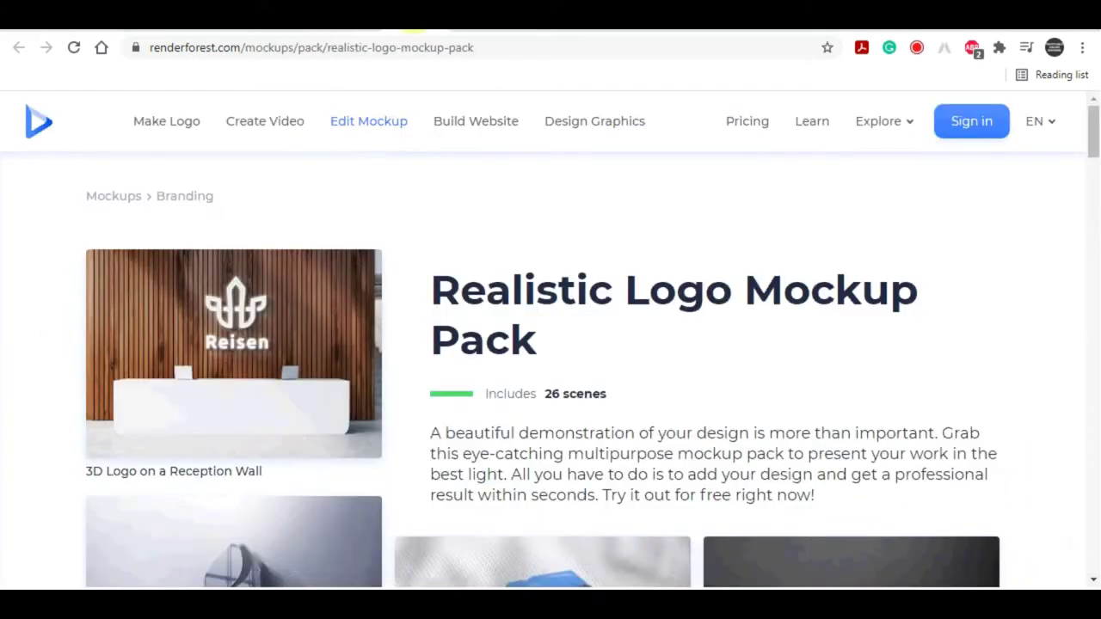
pyautogui.scroll(-3, 208, 305)
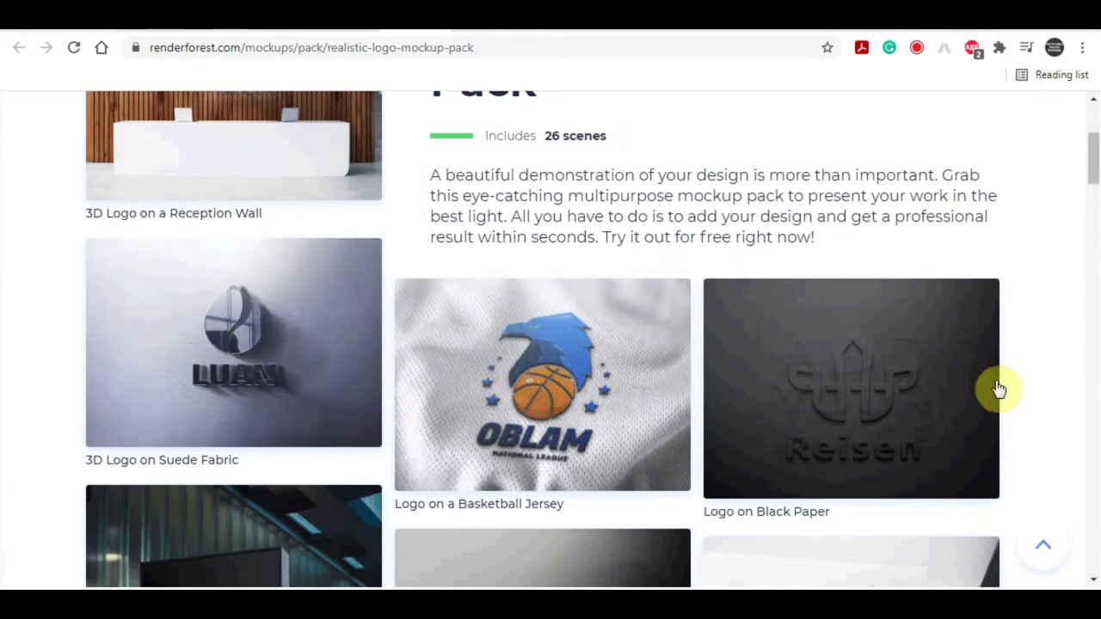
pyautogui.scroll(-1, 861, 404)
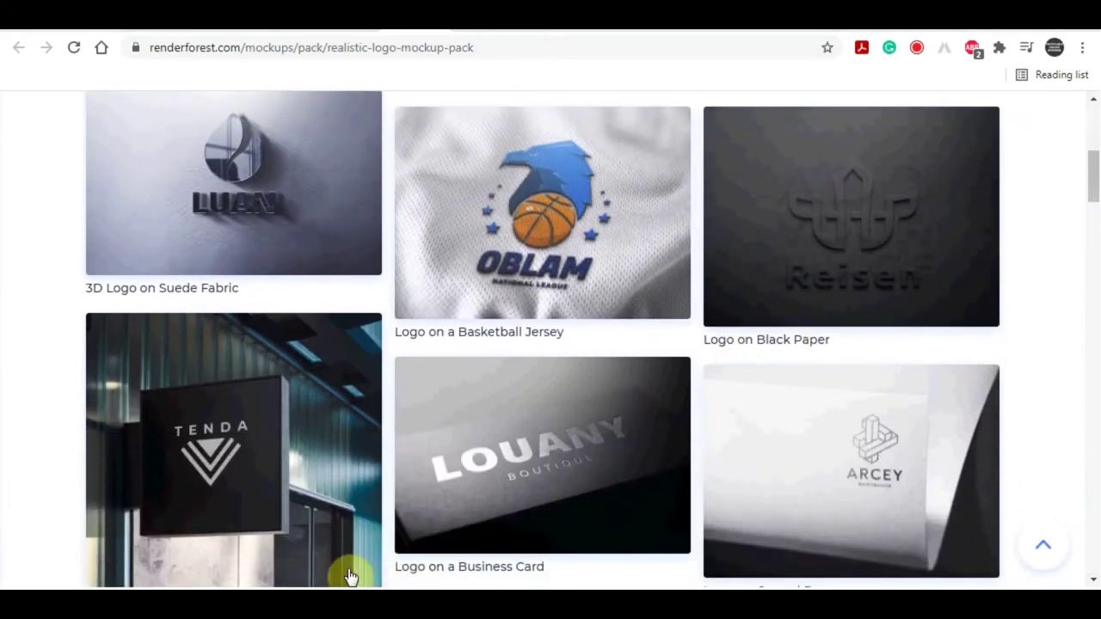
pyautogui.scroll(-4, 491, 364)
pyautogui.scroll(5, 431, 333)
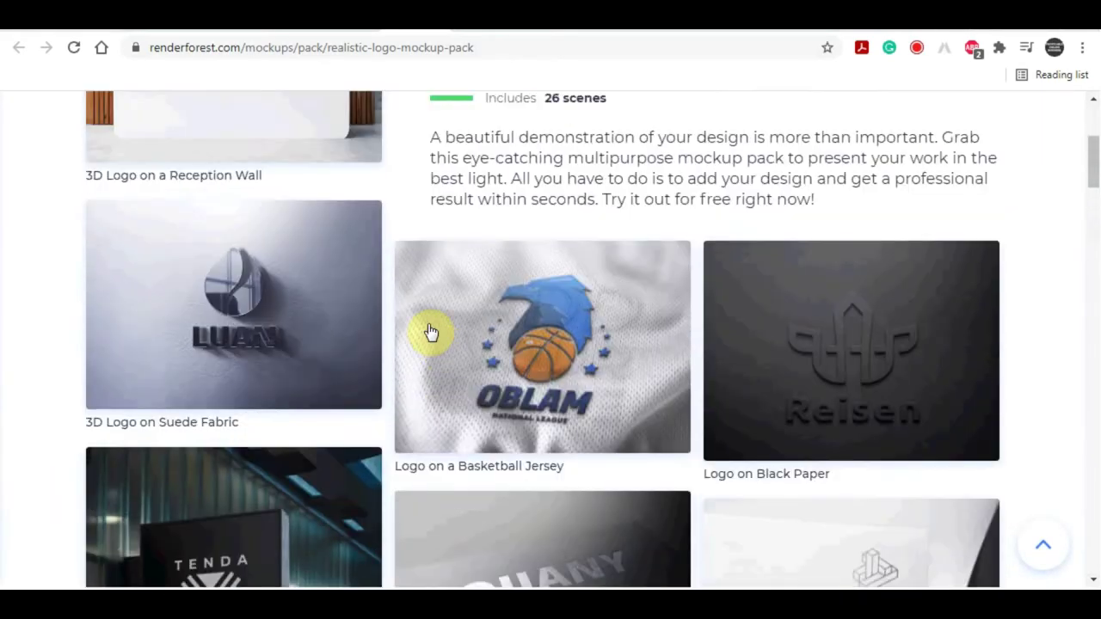
pyautogui.scroll(3, 431, 333)
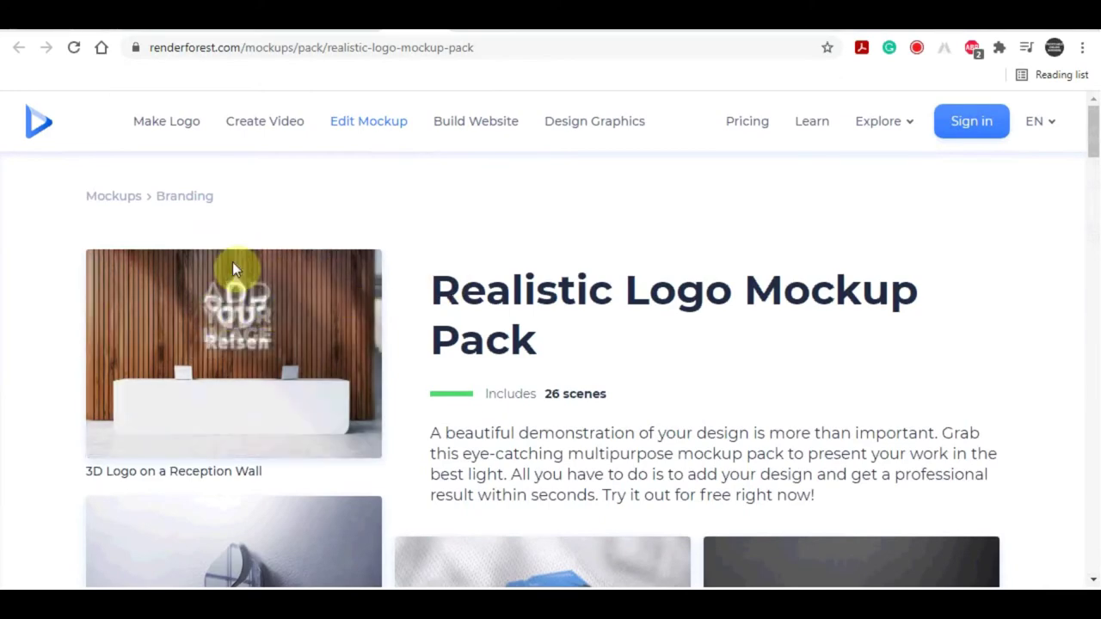
pyautogui.moveTo(249, 331)
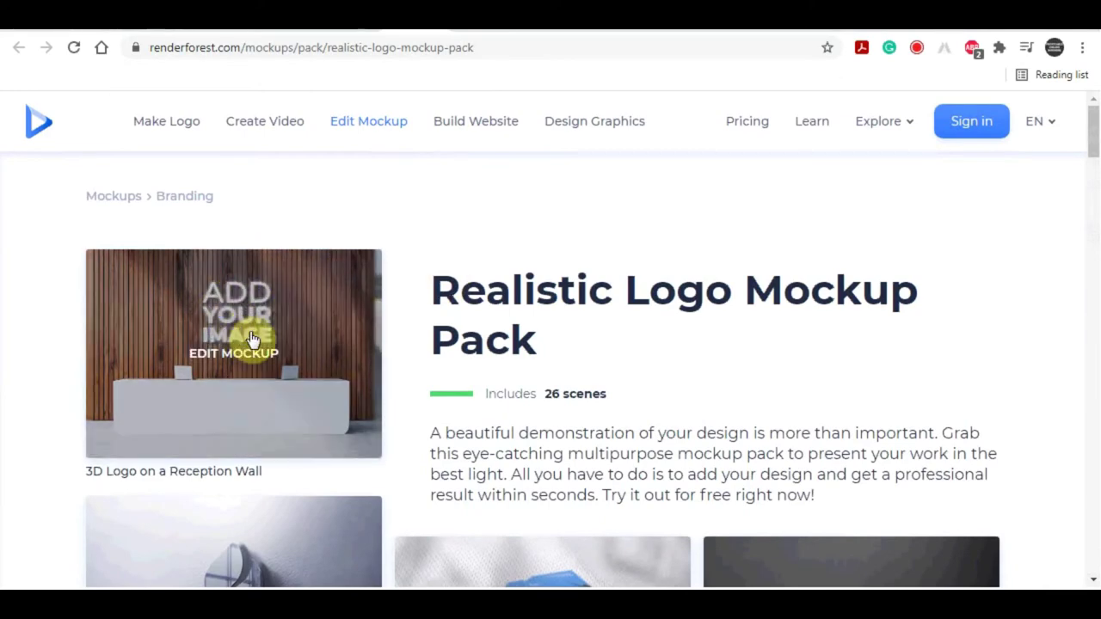
# - Upload the Good Vibe PNG into the reception-wall mockup's logo placeholder and apply it
pyautogui.click(302, 314)
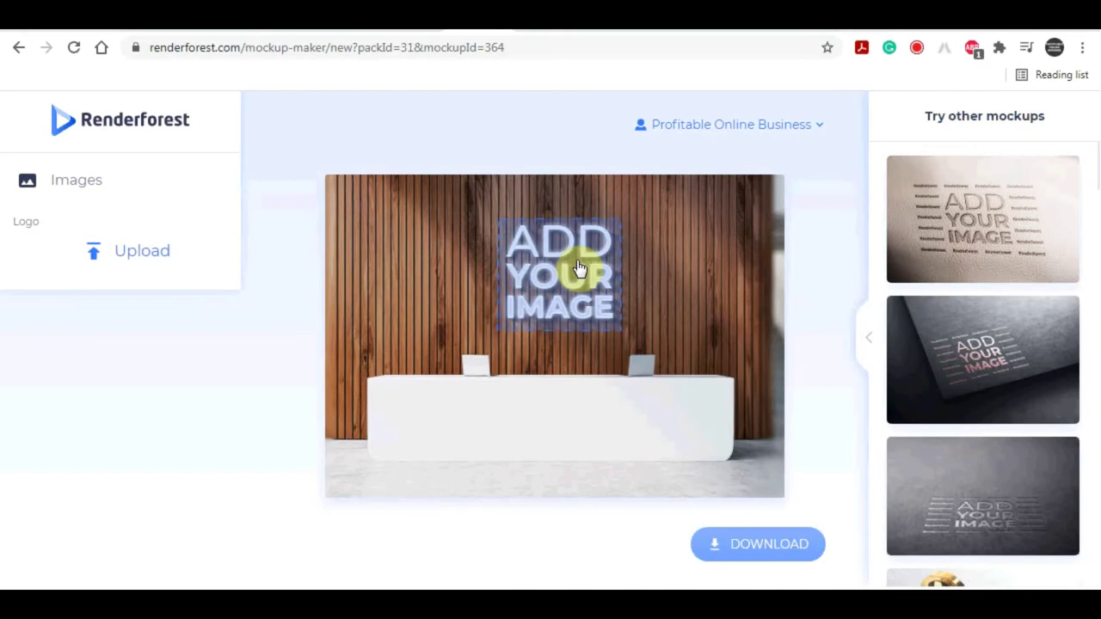
pyautogui.click(585, 267)
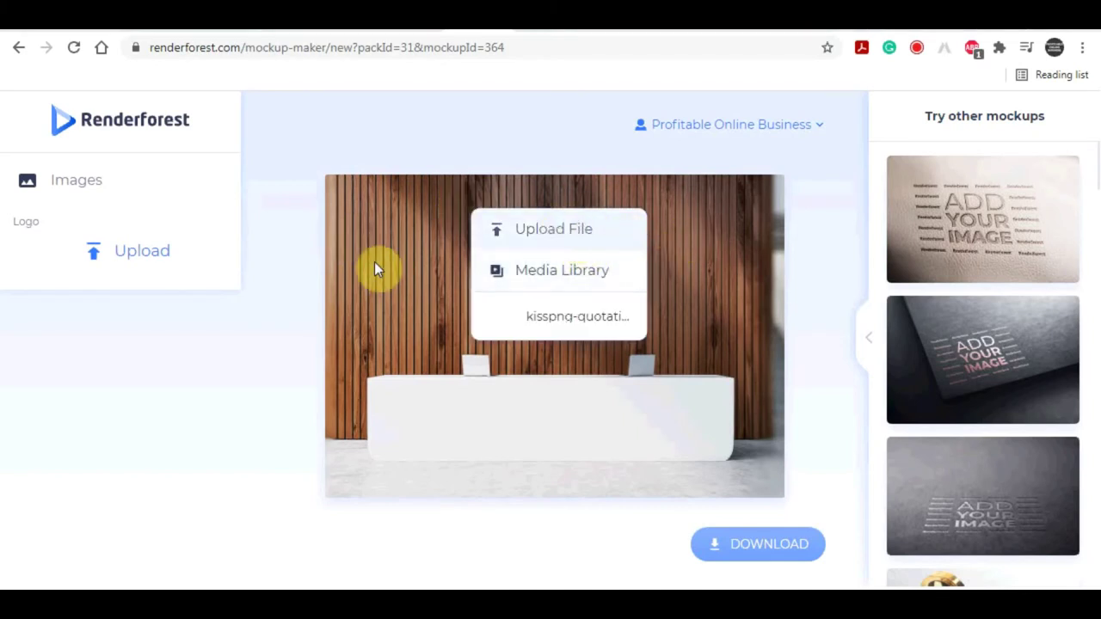
pyautogui.click(590, 222)
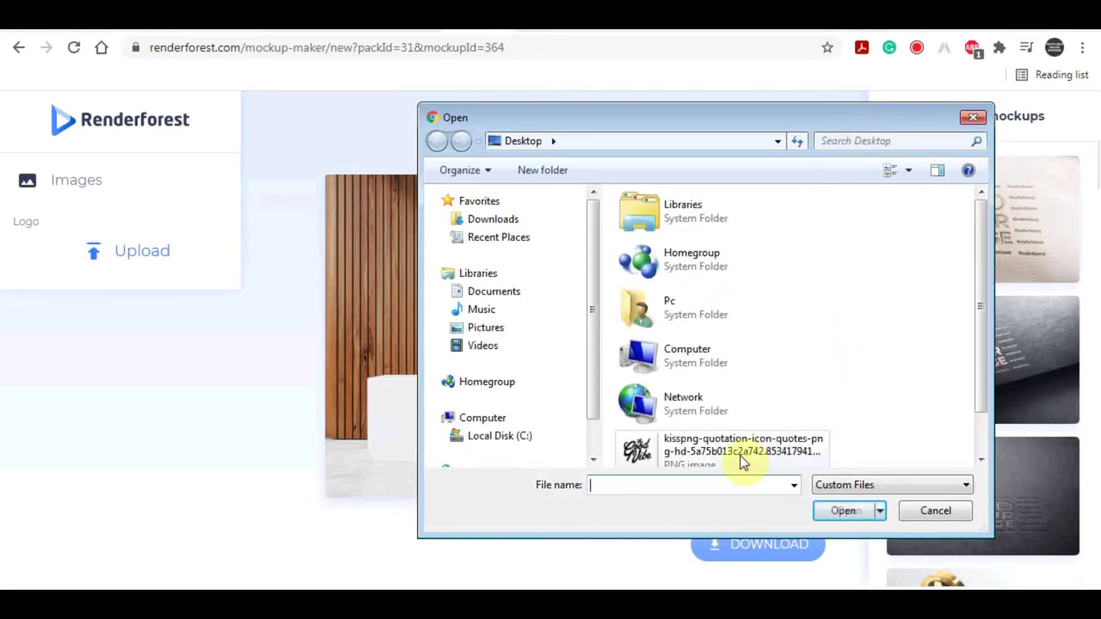
pyautogui.click(739, 455)
pyautogui.click(836, 510)
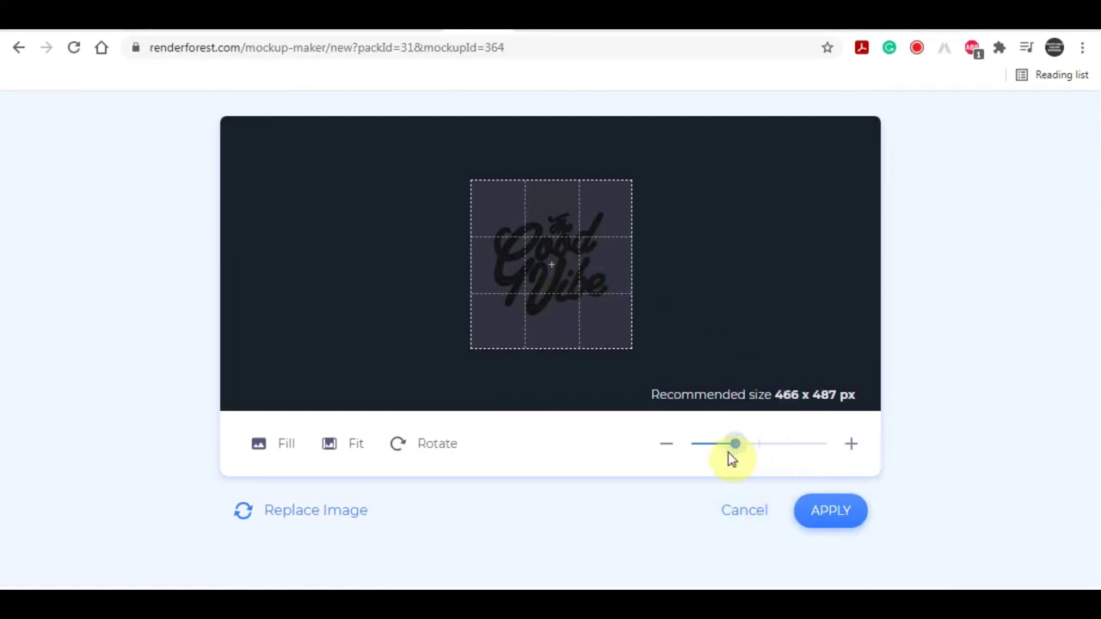
pyautogui.click(843, 509)
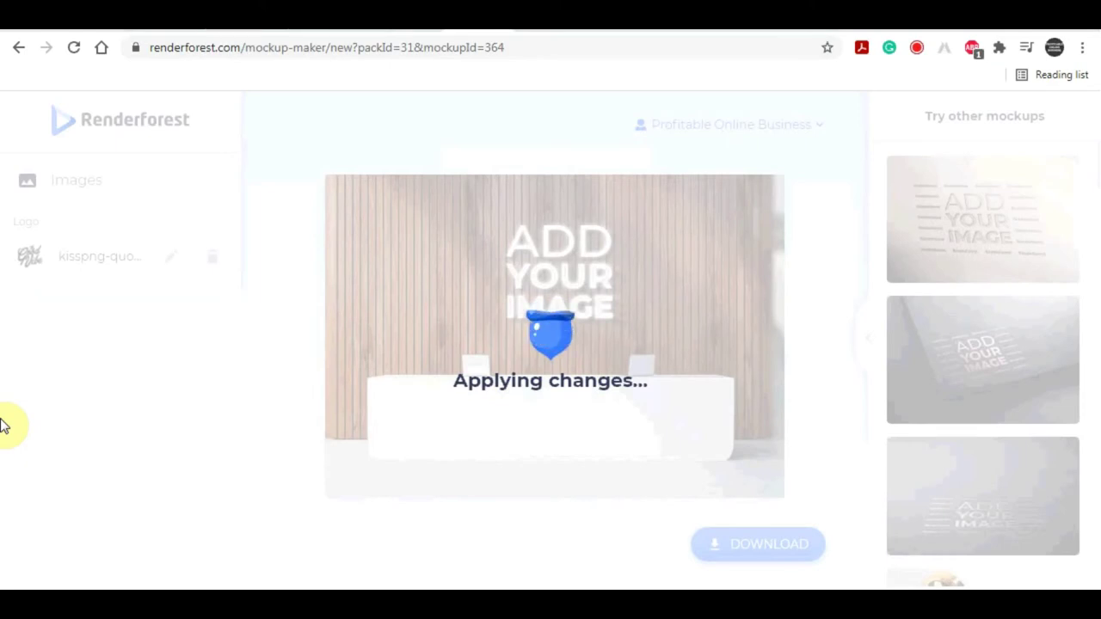
# - Check the Realistic Logo Mockup Pack page, then confirm the rendered logo on the reception wall
pyautogui.click(408, 30)
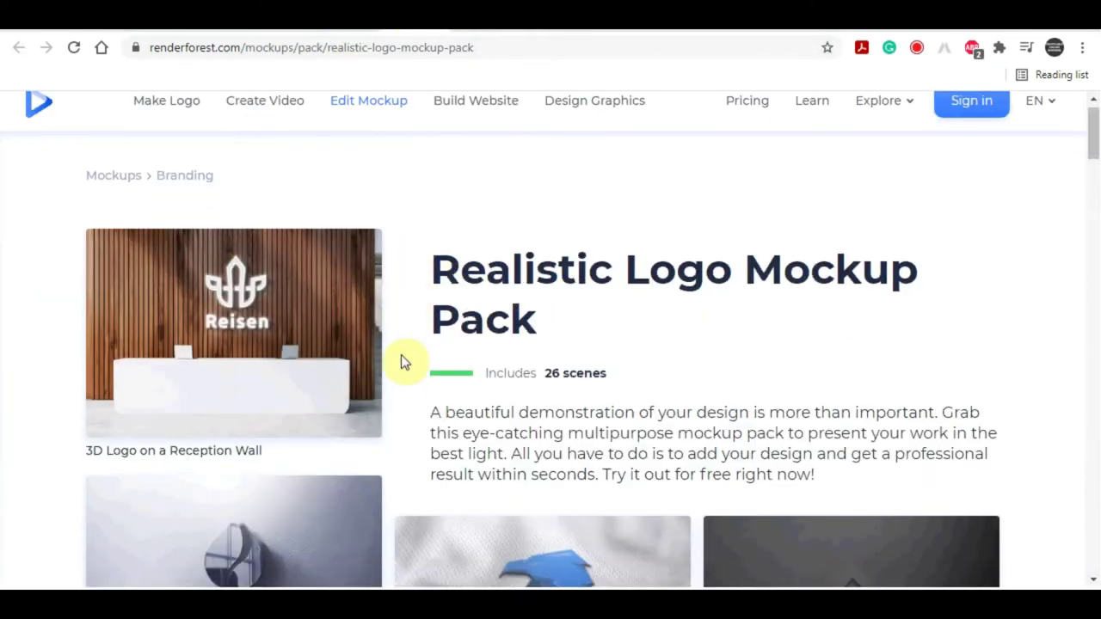
pyautogui.scroll(-7, 400, 363)
pyautogui.scroll(-8, 341, 501)
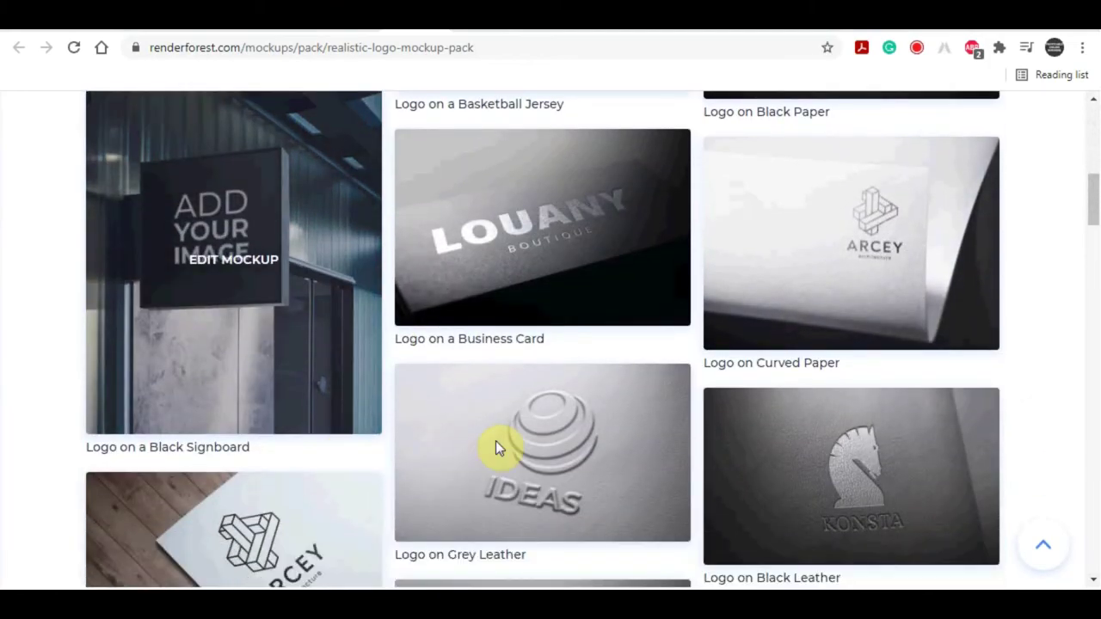
pyautogui.scroll(15, 663, 376)
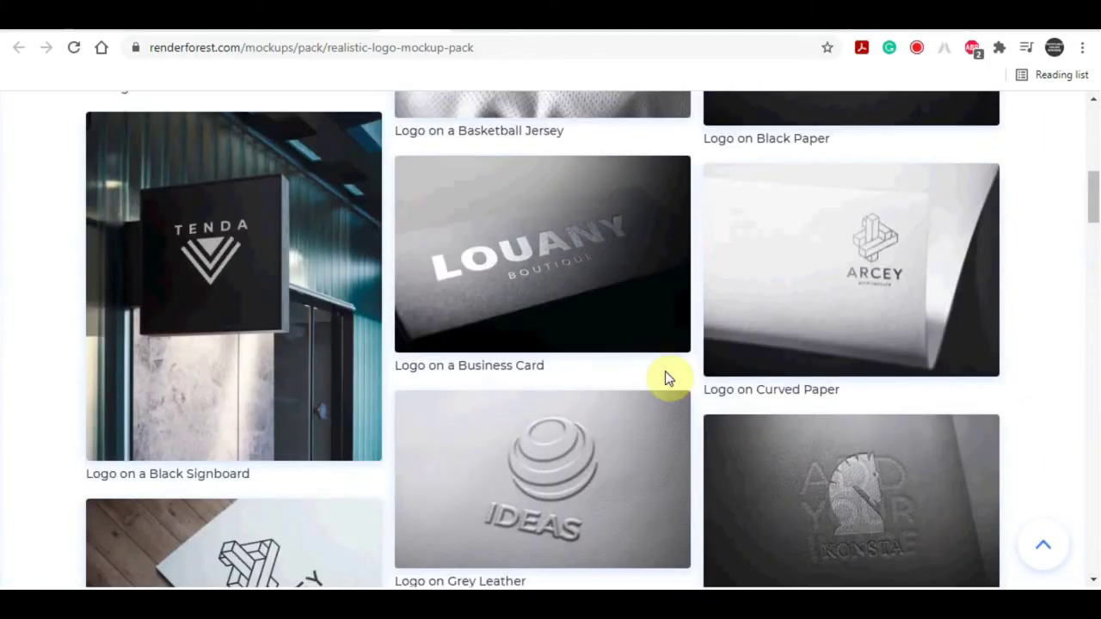
pyautogui.click(353, 22)
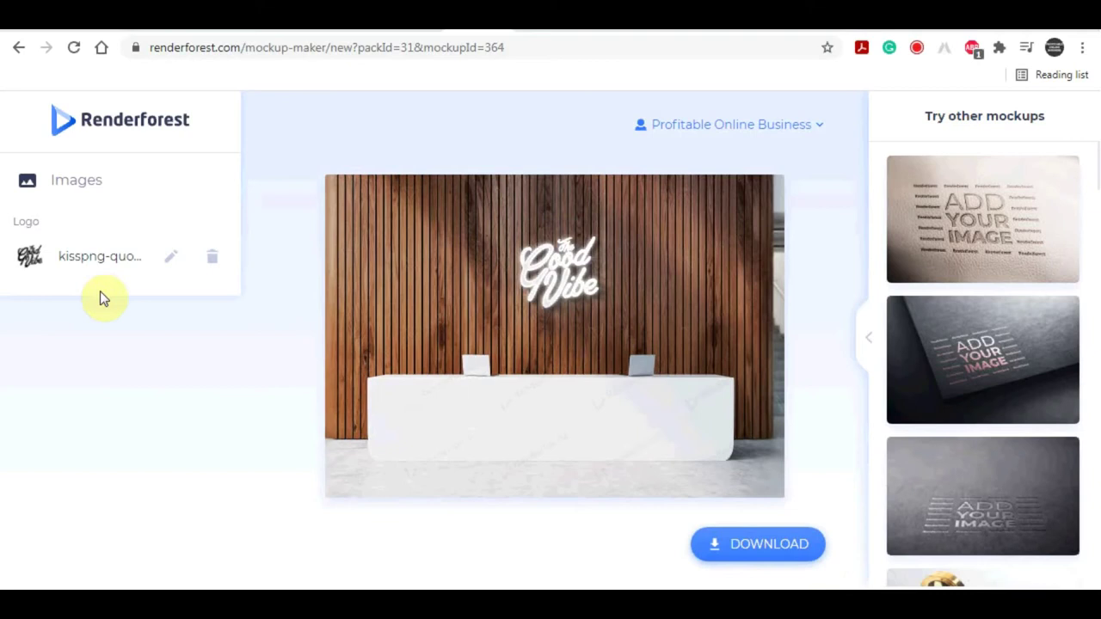
pyautogui.click(535, 301)
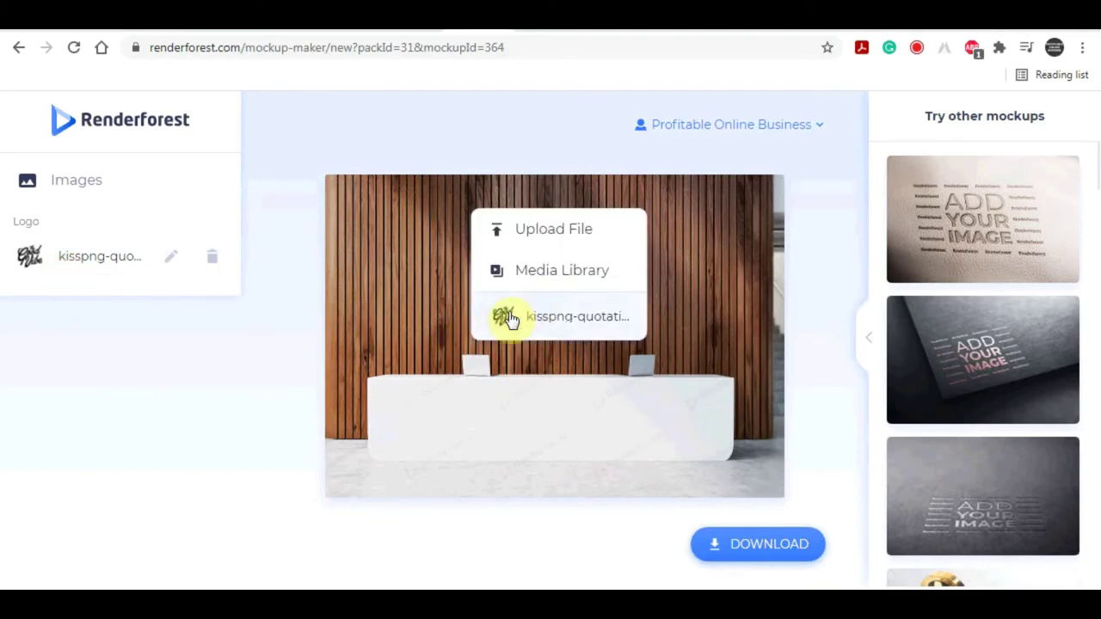
pyautogui.click(704, 265)
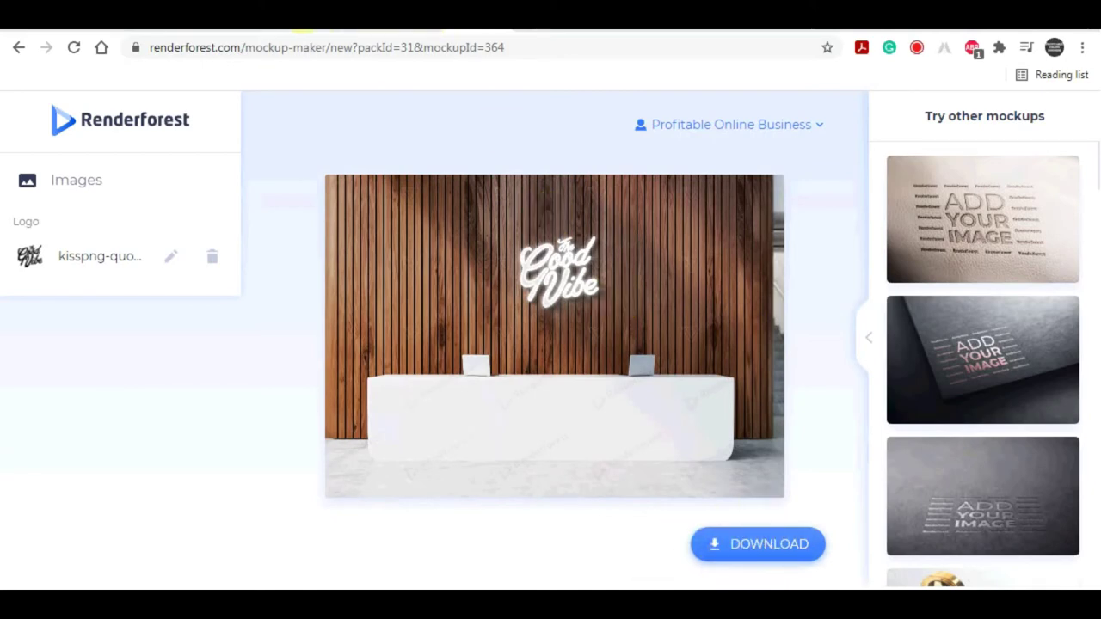
# - Go to the Renderforest home page and browse the gallery of mockup packs
pyautogui.click(301, 30)
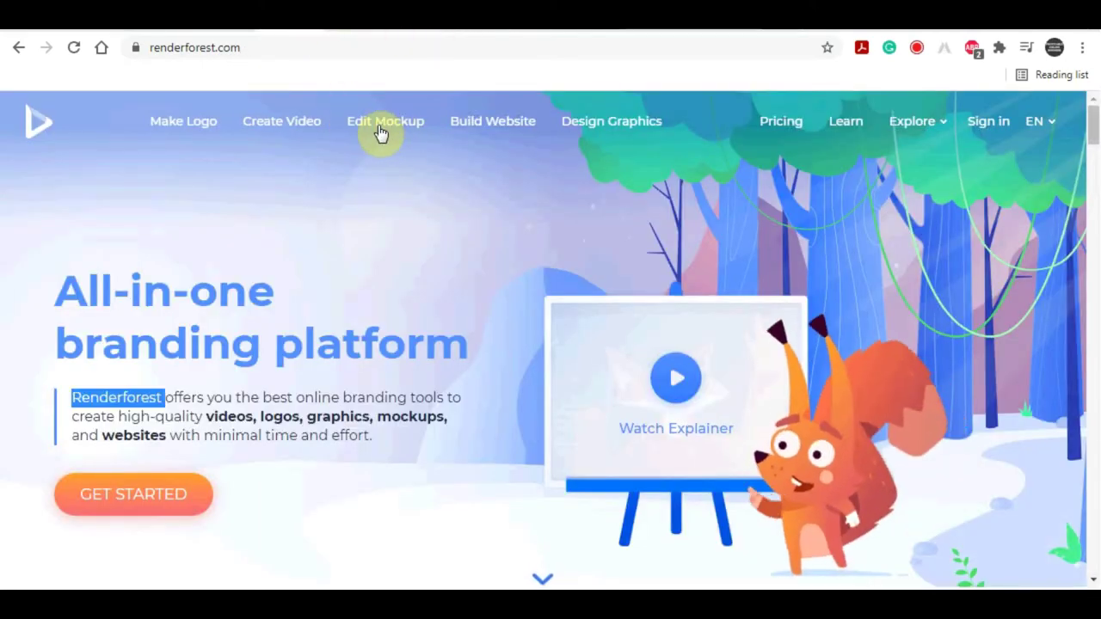
pyautogui.click(419, 115)
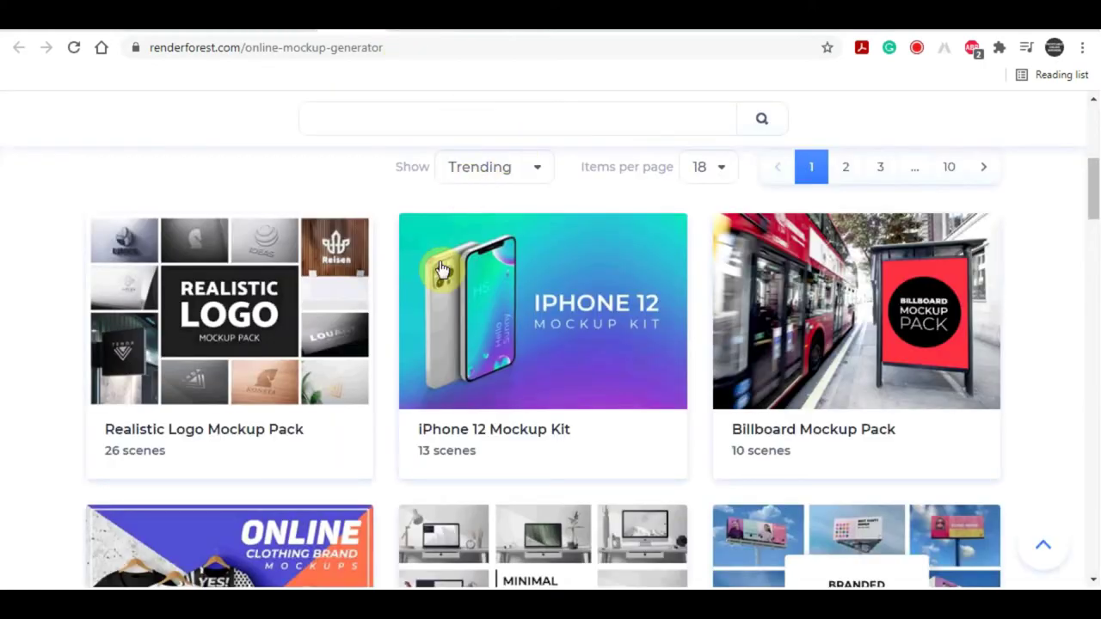
pyautogui.scroll(-1, 412, 164)
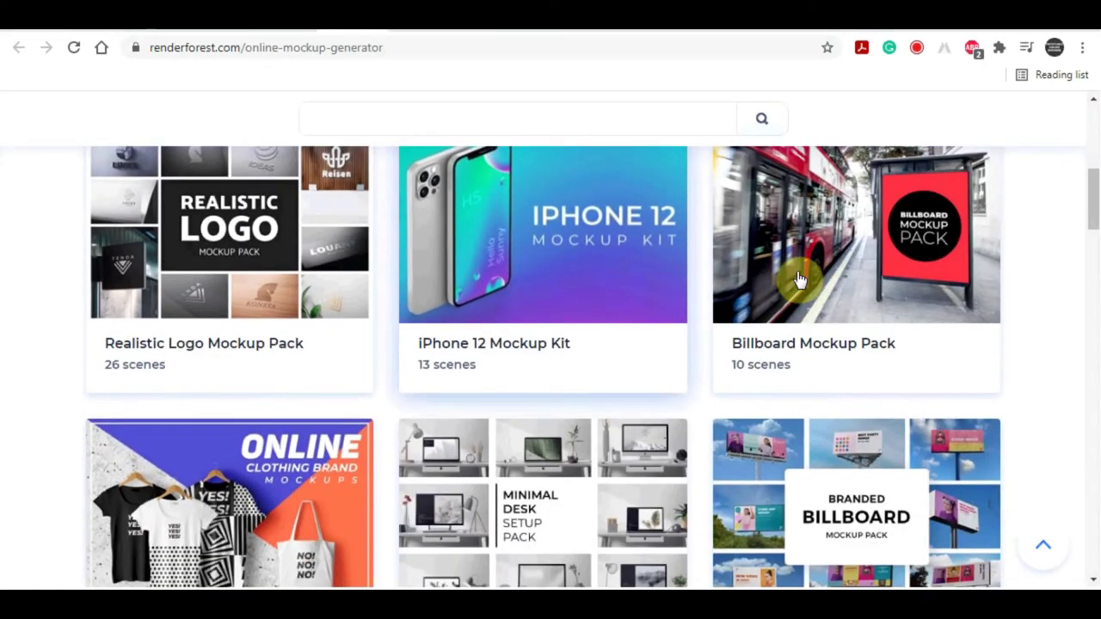
pyautogui.scroll(-1, 798, 279)
pyautogui.scroll(-4, 442, 300)
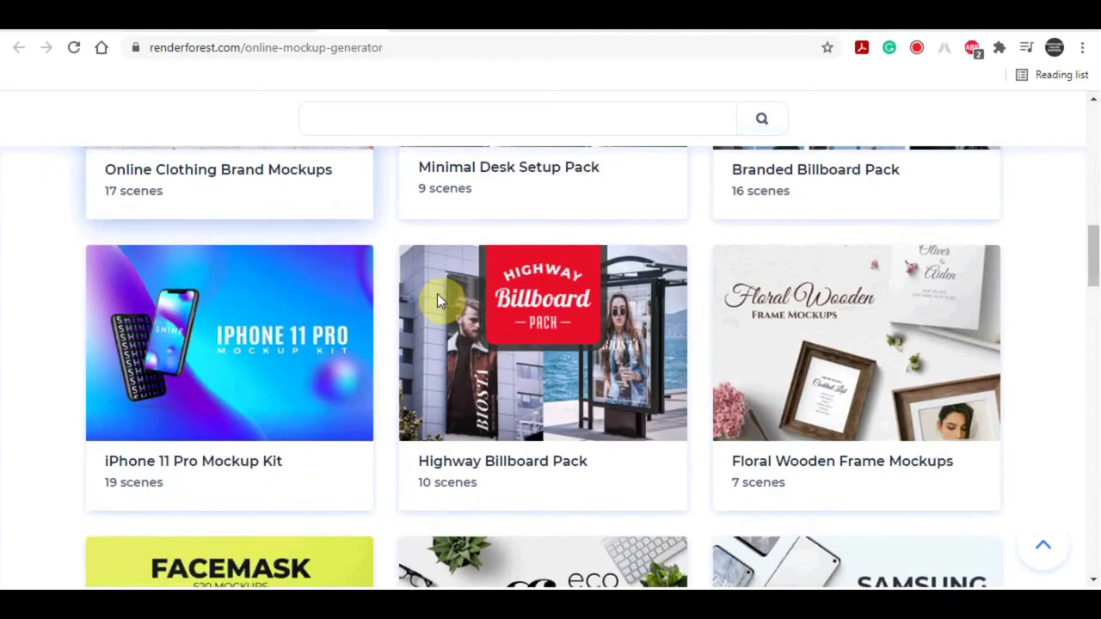
pyautogui.scroll(3, 442, 300)
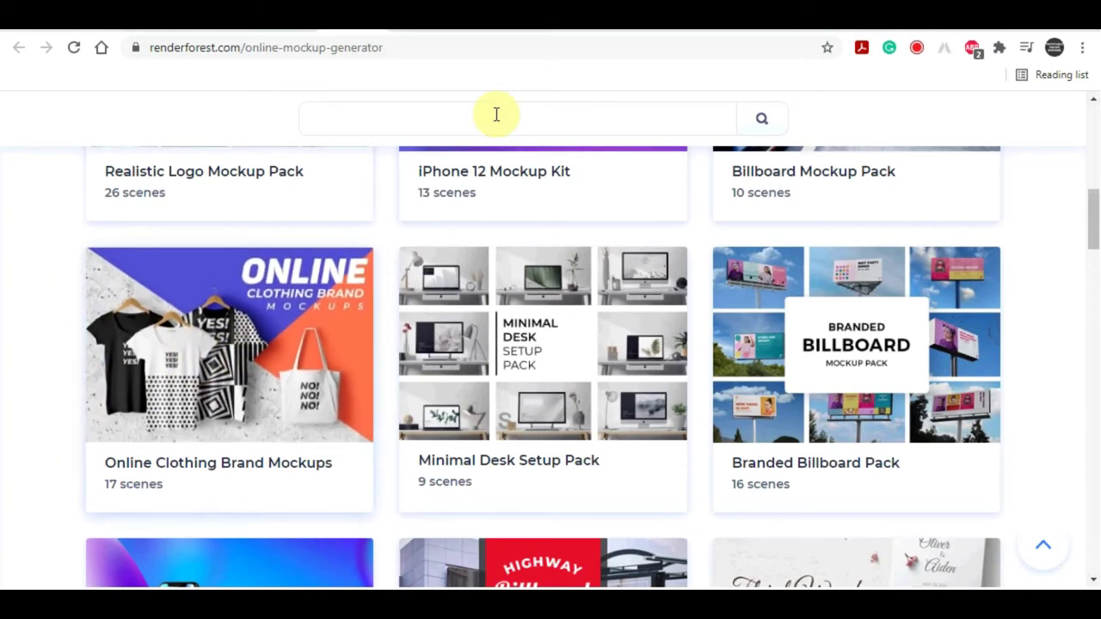
# - Open Online Clothing Brand Mockups and scroll down to its T-shirt mockup cards
pyautogui.click(276, 258)
pyautogui.scroll(-2, 504, 352)
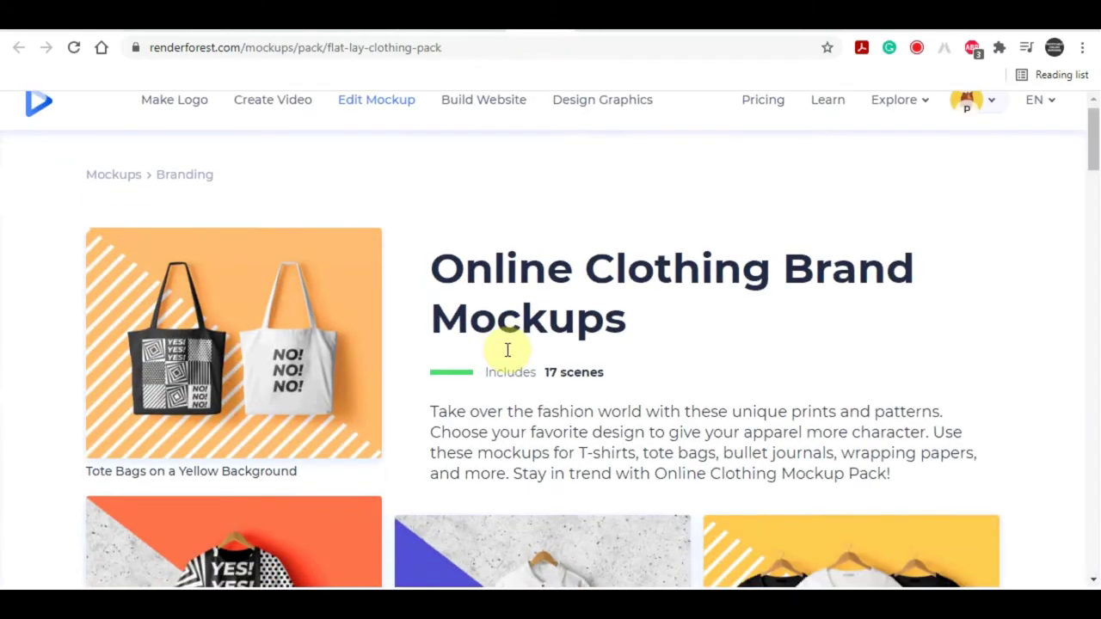
pyautogui.scroll(-1, 533, 293)
pyautogui.scroll(-2, 524, 284)
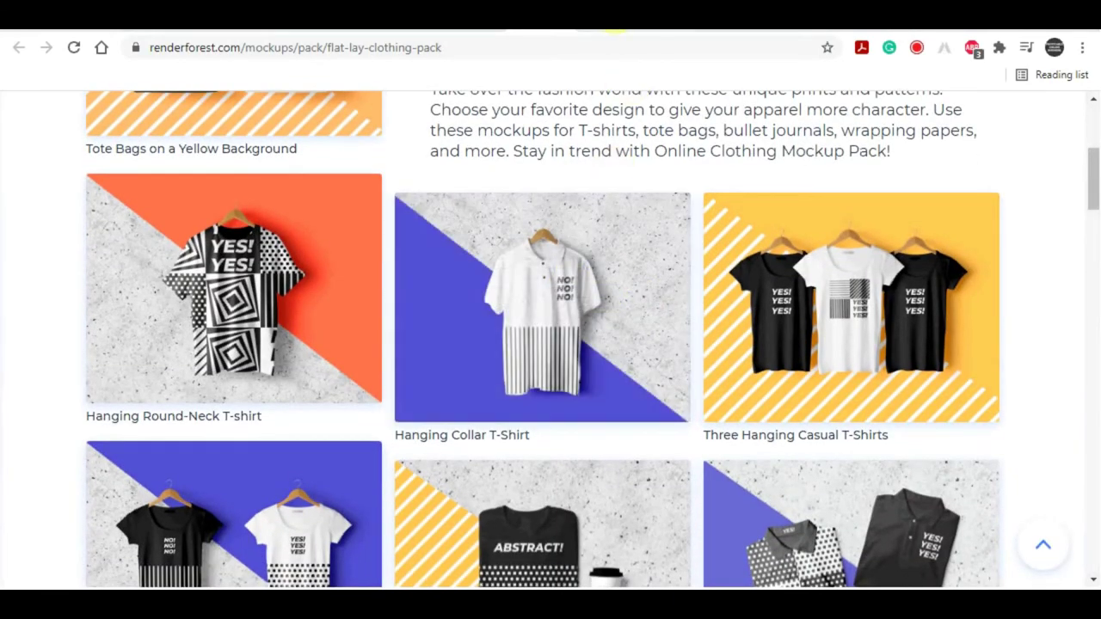
# - Upload the Good Vibe PNG onto the Hanging Collar T-Shirt, shrink it slightly, and apply
pyautogui.click(626, 344)
pyautogui.click(539, 345)
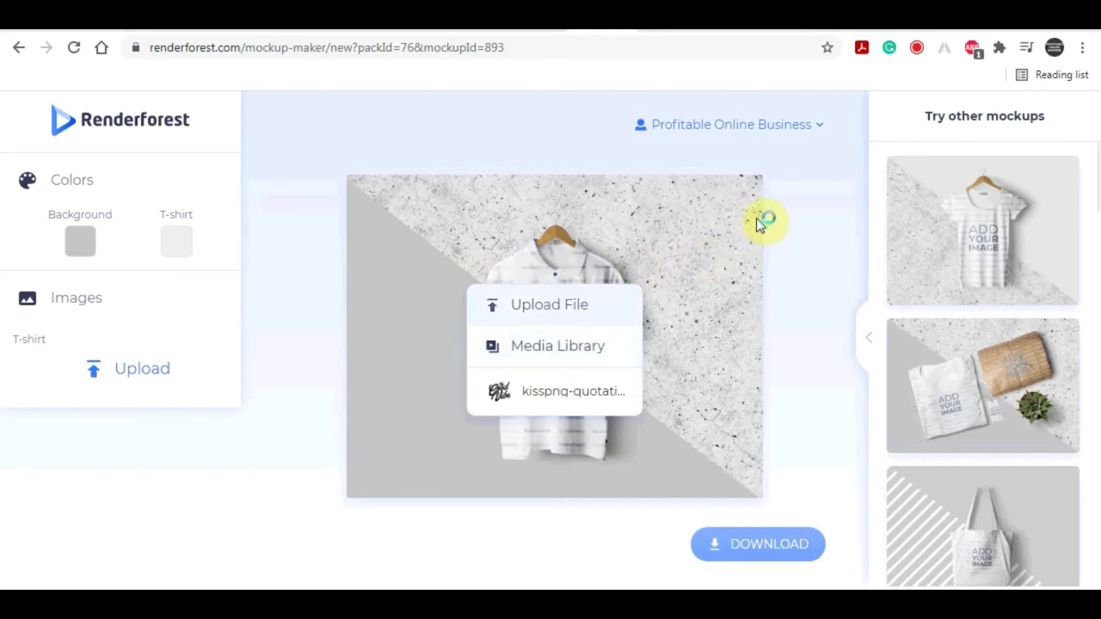
pyautogui.click(631, 286)
pyautogui.click(736, 445)
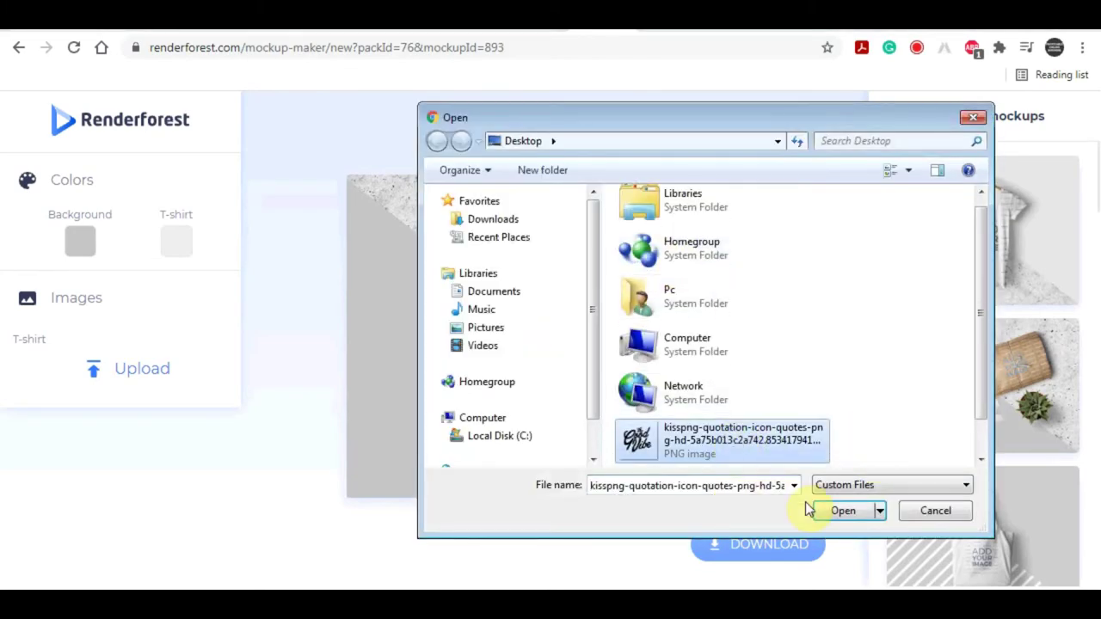
pyautogui.click(823, 511)
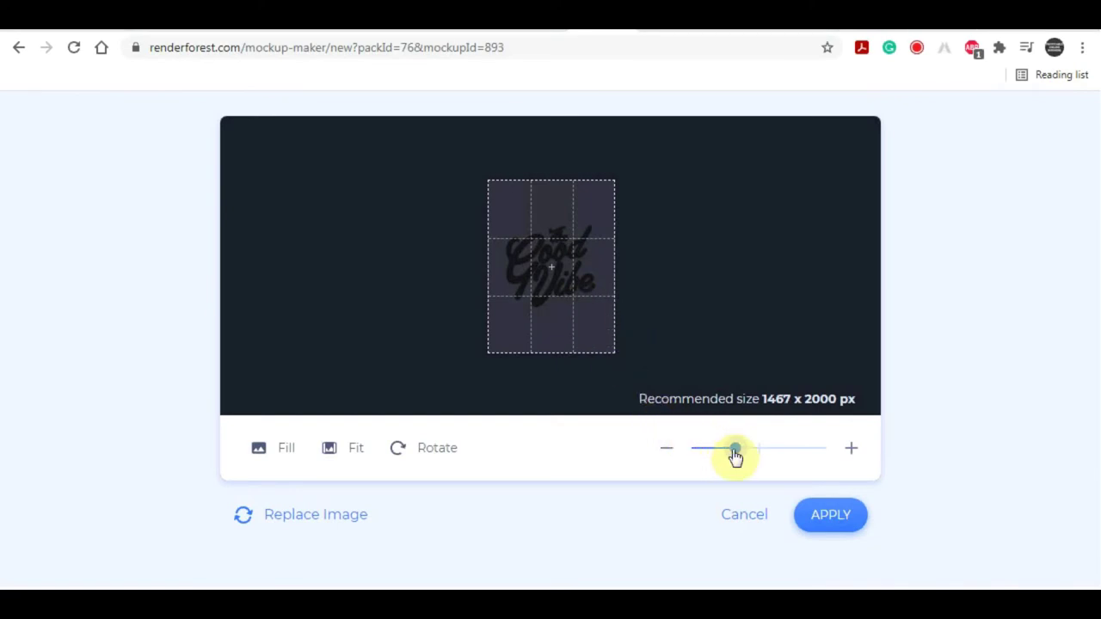
pyautogui.moveTo(735, 454); pyautogui.dragTo(727, 460)
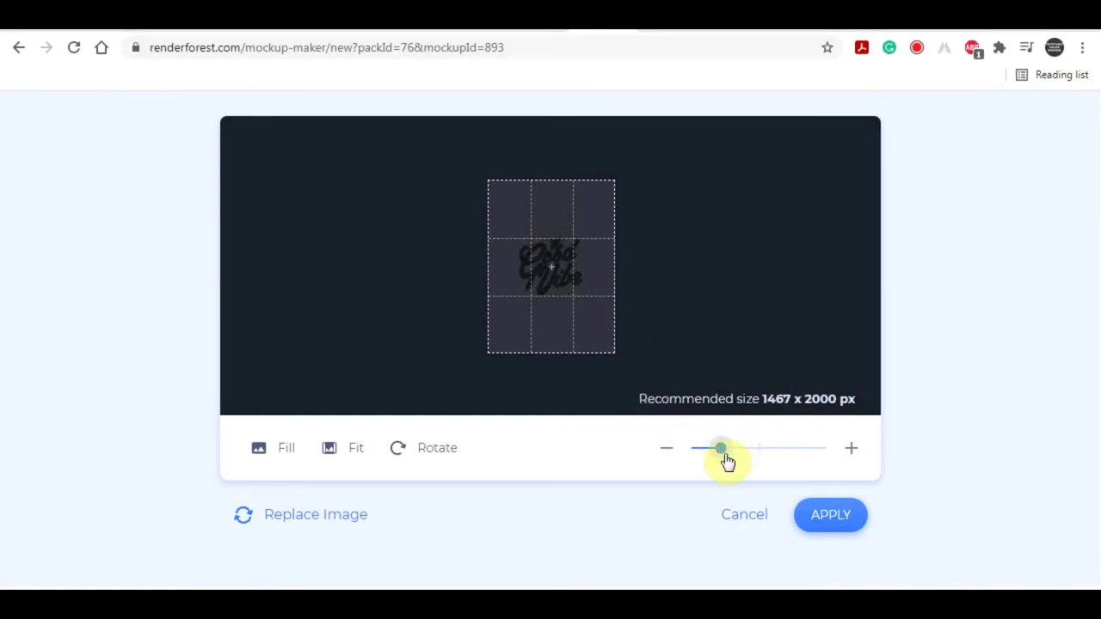
pyautogui.click(848, 526)
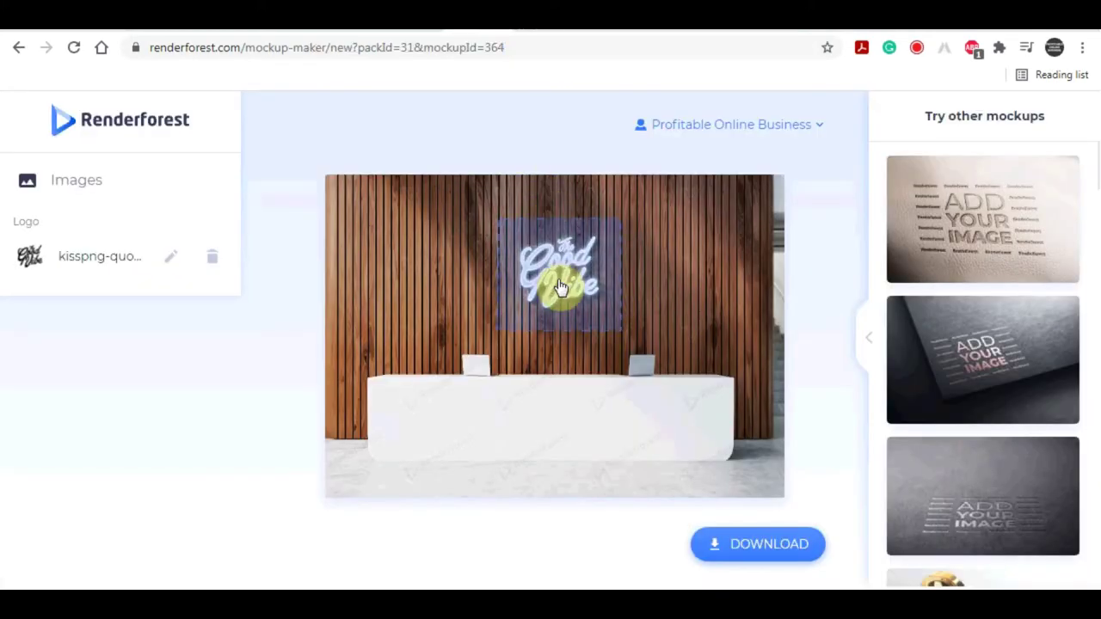
# - Reuse the uploaded Good Vibe logo, zoom it larger on the reception wall, then visit freelancer.com
pyautogui.click(559, 267)
pyautogui.click(590, 317)
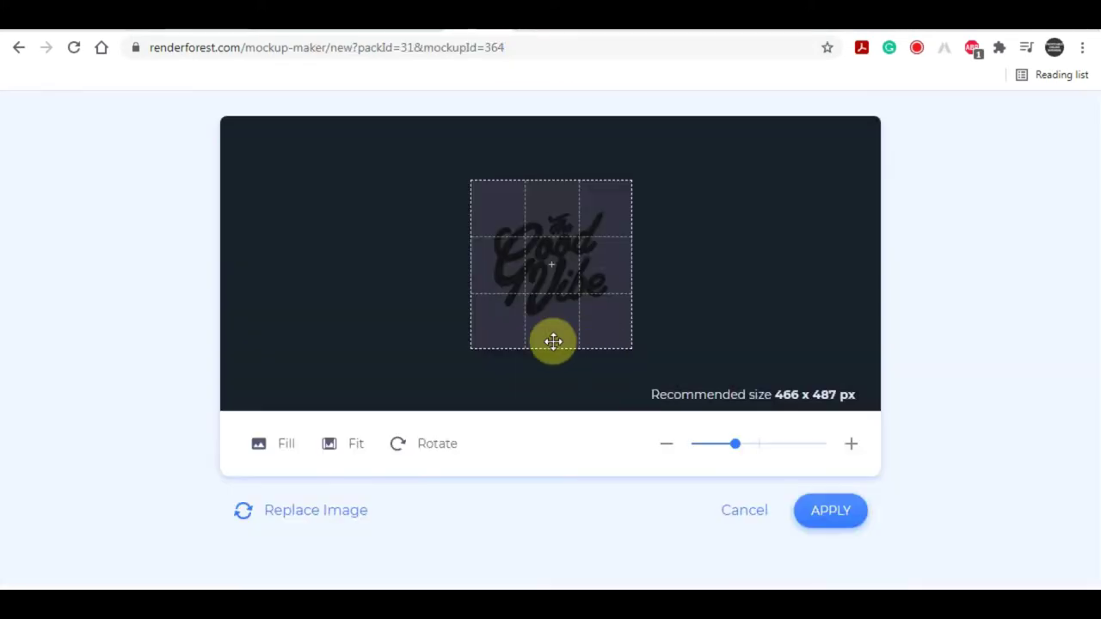
pyautogui.moveTo(740, 453); pyautogui.dragTo(759, 455)
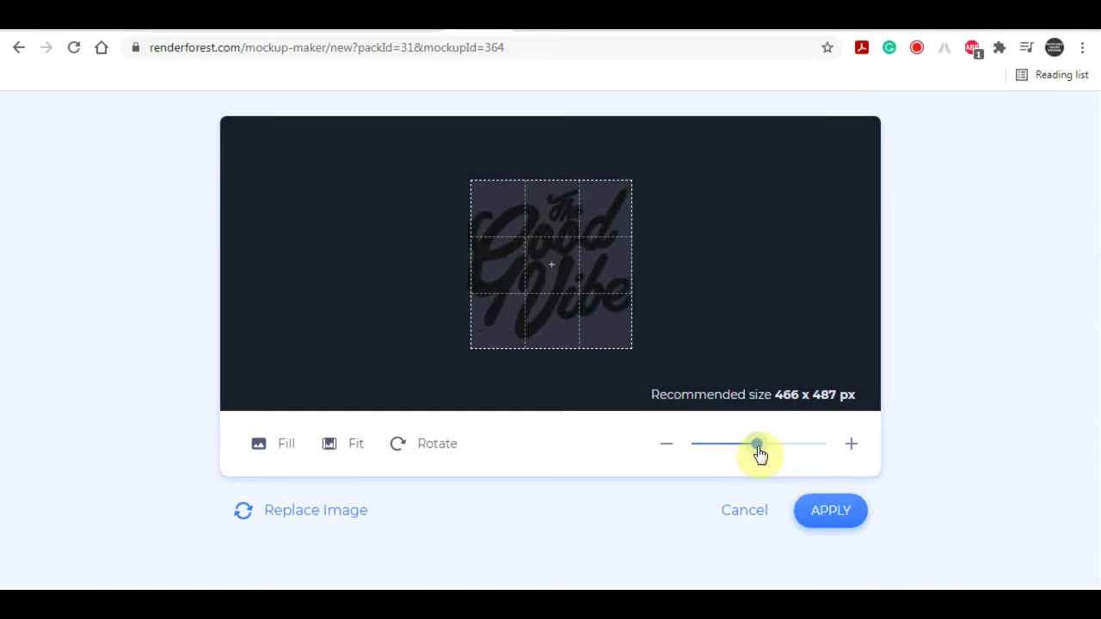
pyautogui.click(834, 513)
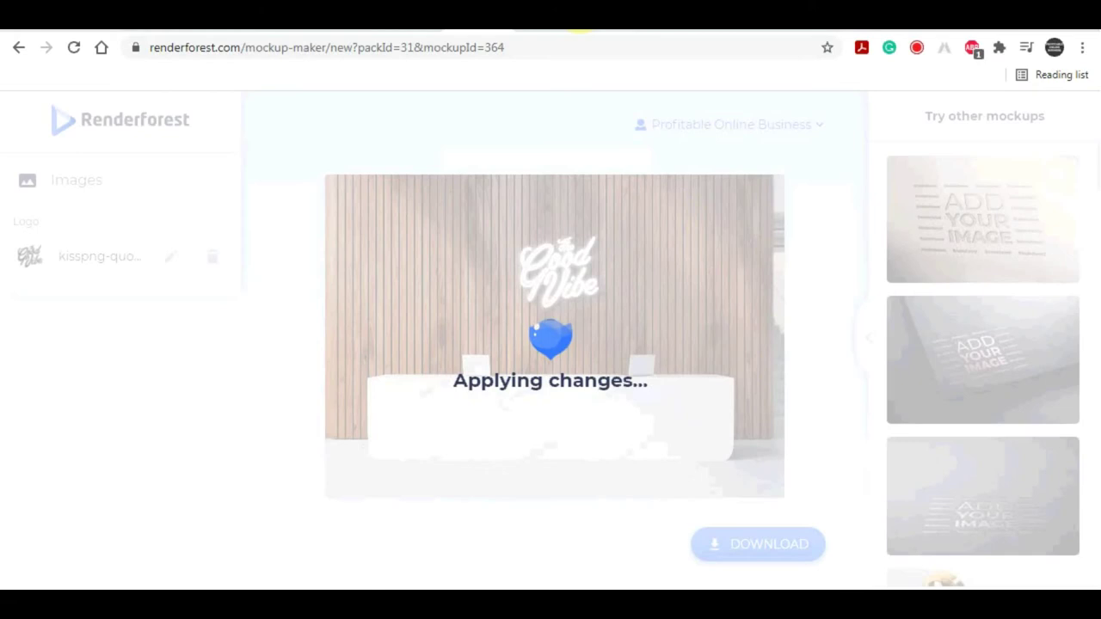
pyautogui.click(593, 15)
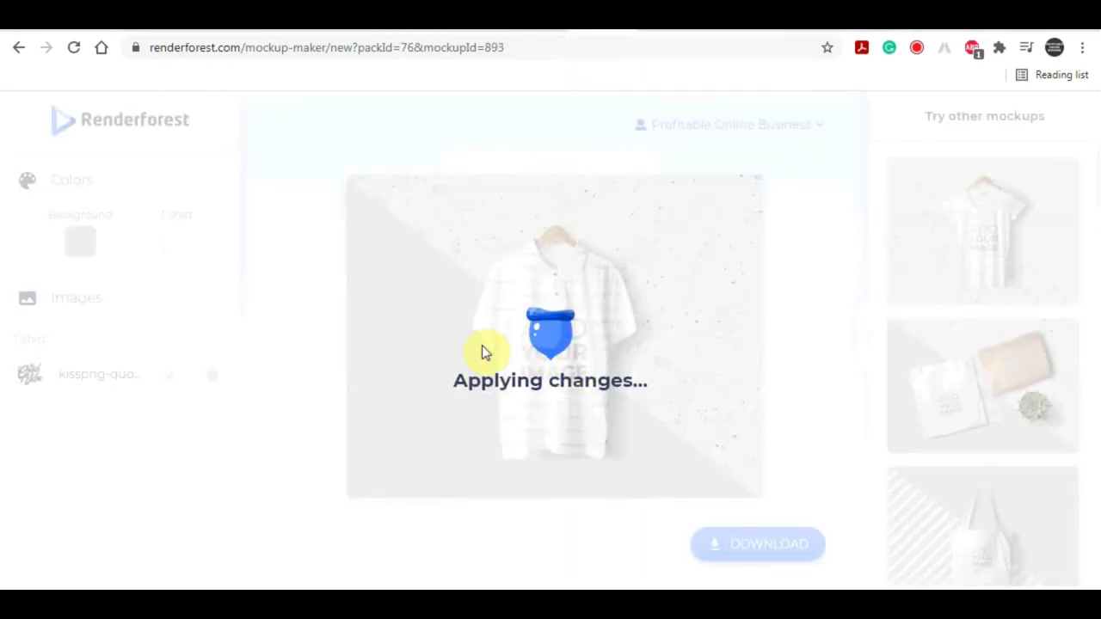
pyautogui.click(361, 16)
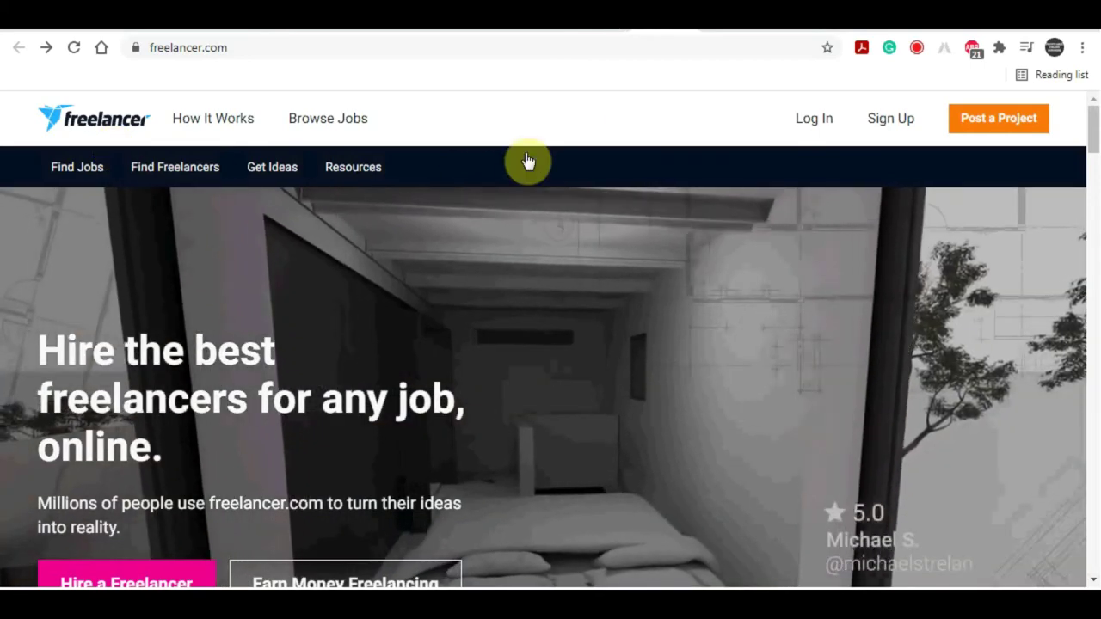
# - Glance over the mockup tabs, then highlight freelancers' hourly rates, such as 25 USD per hour, on Freelancer.com
pyautogui.click(536, 28)
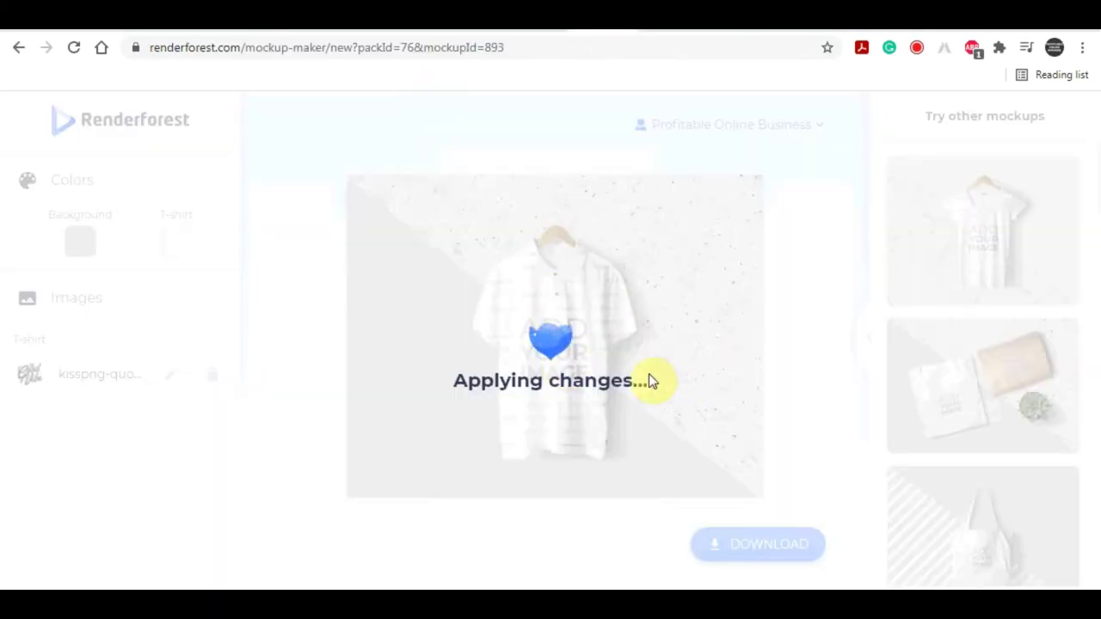
pyautogui.click(451, 29)
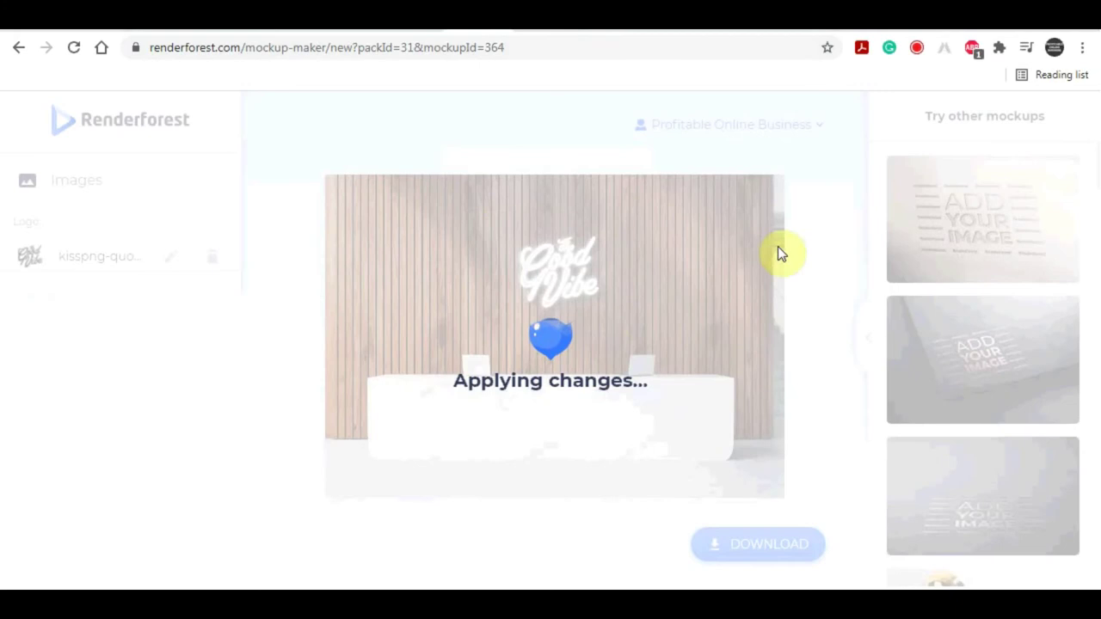
pyautogui.click(610, 29)
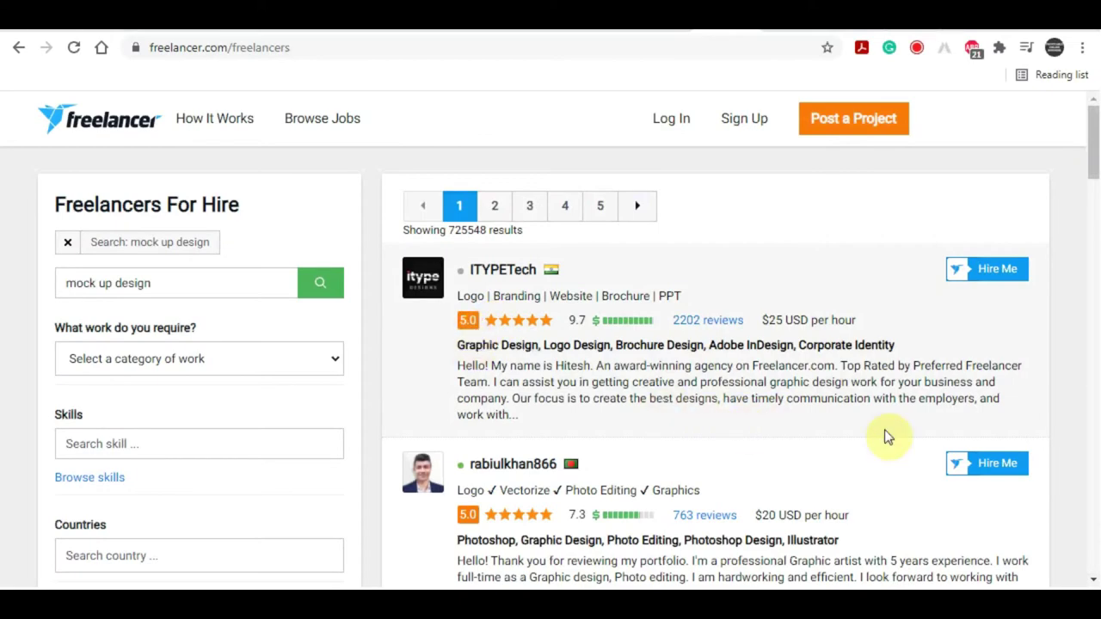
pyautogui.moveTo(768, 316); pyautogui.dragTo(886, 340)
pyautogui.scroll(-2, 828, 352)
pyautogui.moveTo(755, 343); pyautogui.dragTo(909, 352)
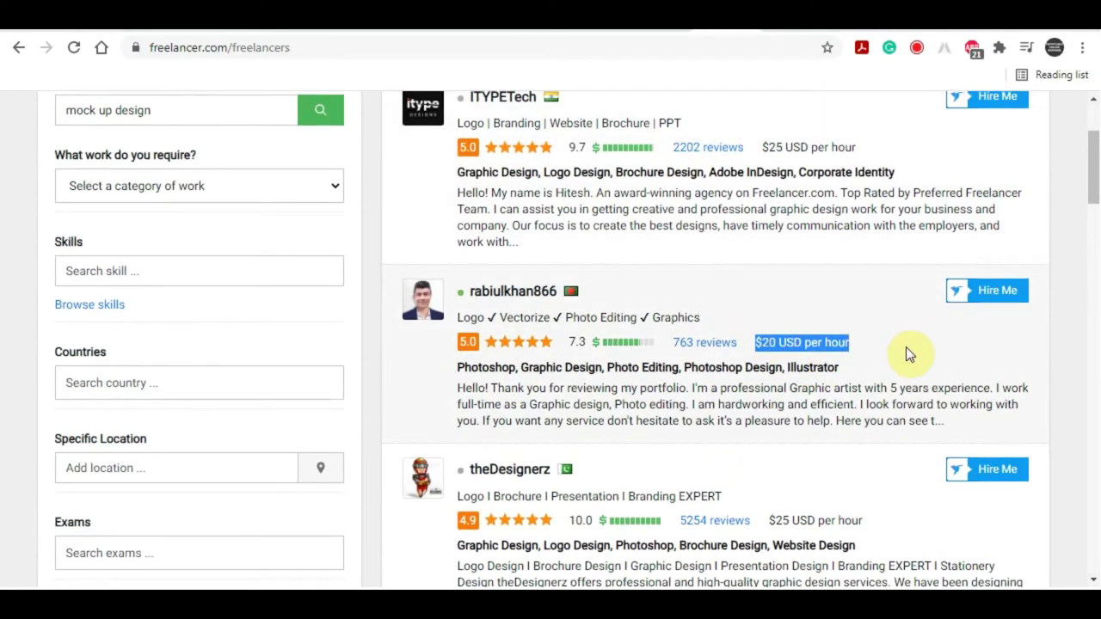
pyautogui.scroll(-2, 796, 344)
pyautogui.moveTo(767, 349); pyautogui.dragTo(909, 352)
pyautogui.scroll(-3, 837, 365)
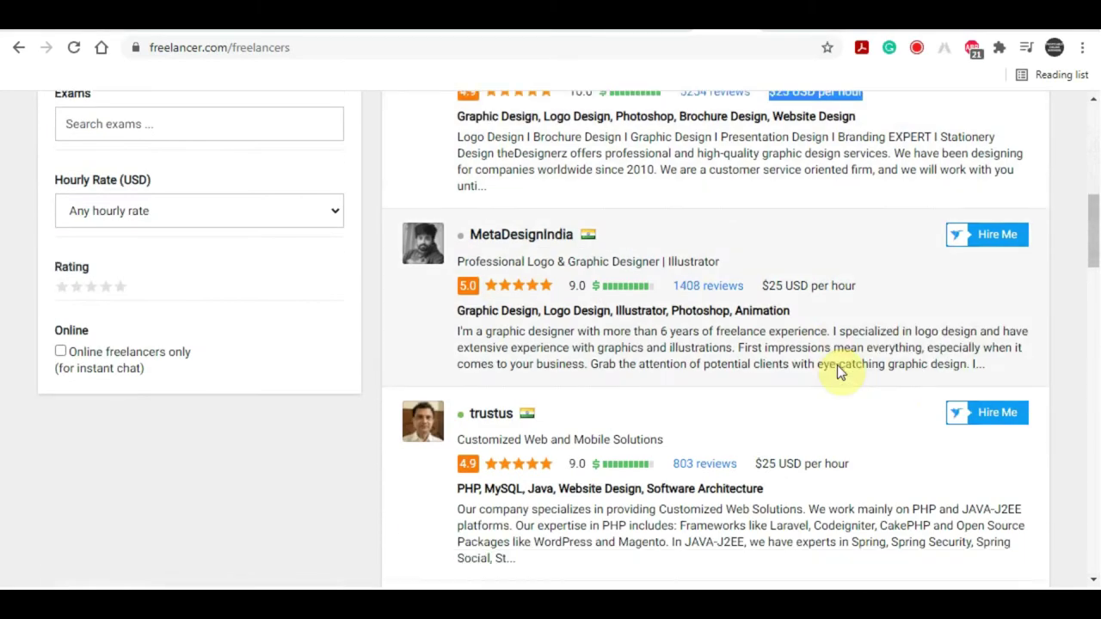
pyautogui.moveTo(767, 286); pyautogui.dragTo(909, 288)
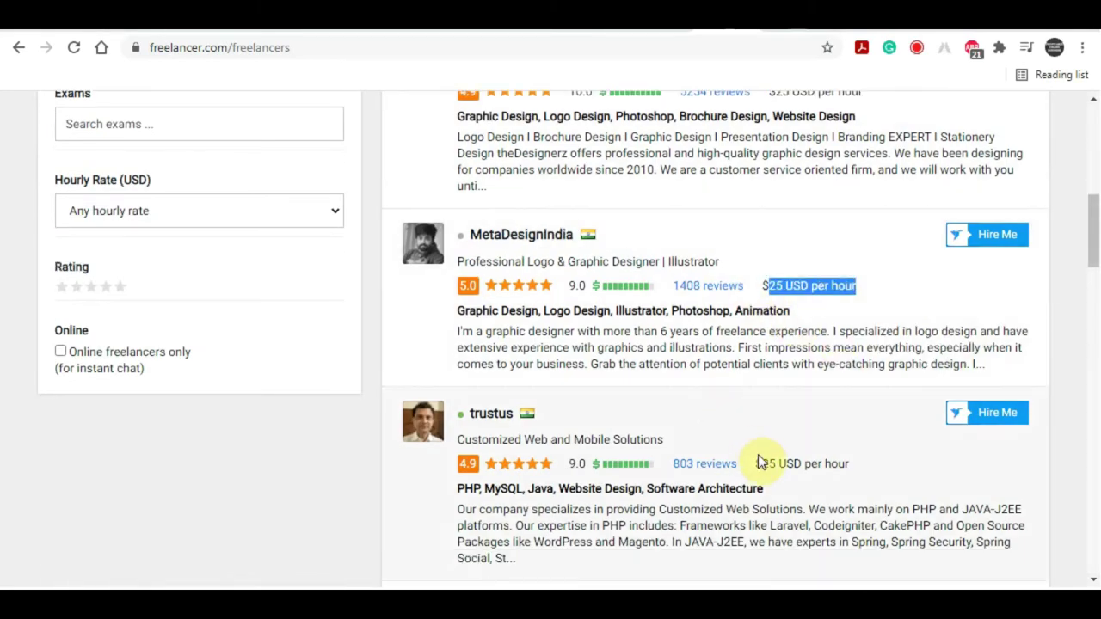
pyautogui.moveTo(759, 463); pyautogui.dragTo(889, 471)
pyautogui.scroll(-4, 889, 469)
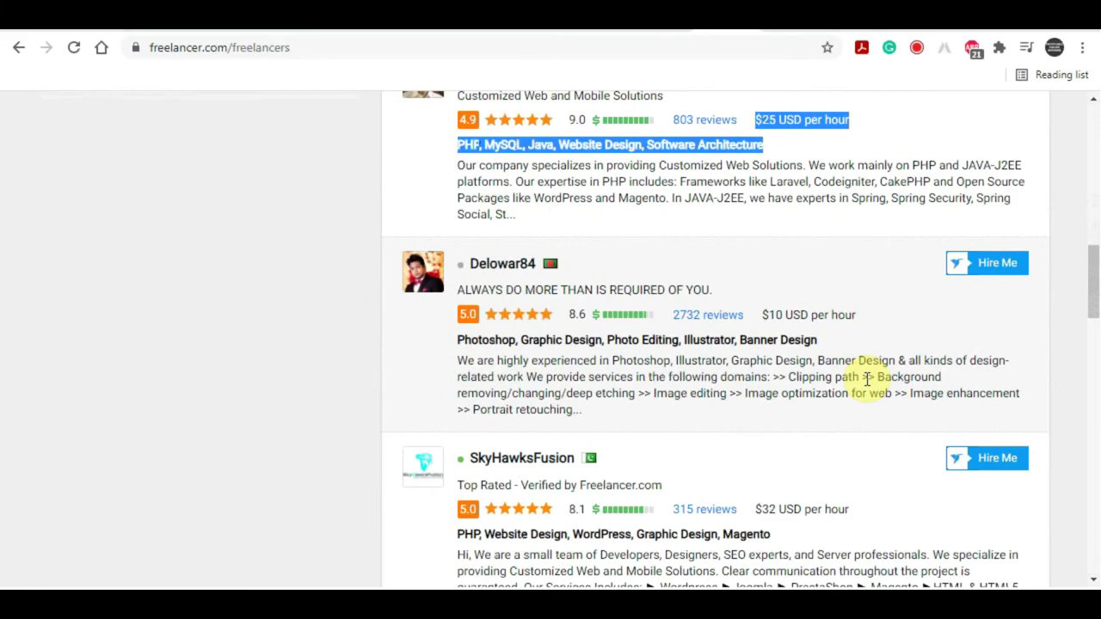
# - Browse Freelancer.com's mockup-design job listings and open the sign-up form
pyautogui.click(255, 267)
pyautogui.scroll(4, 275, 321)
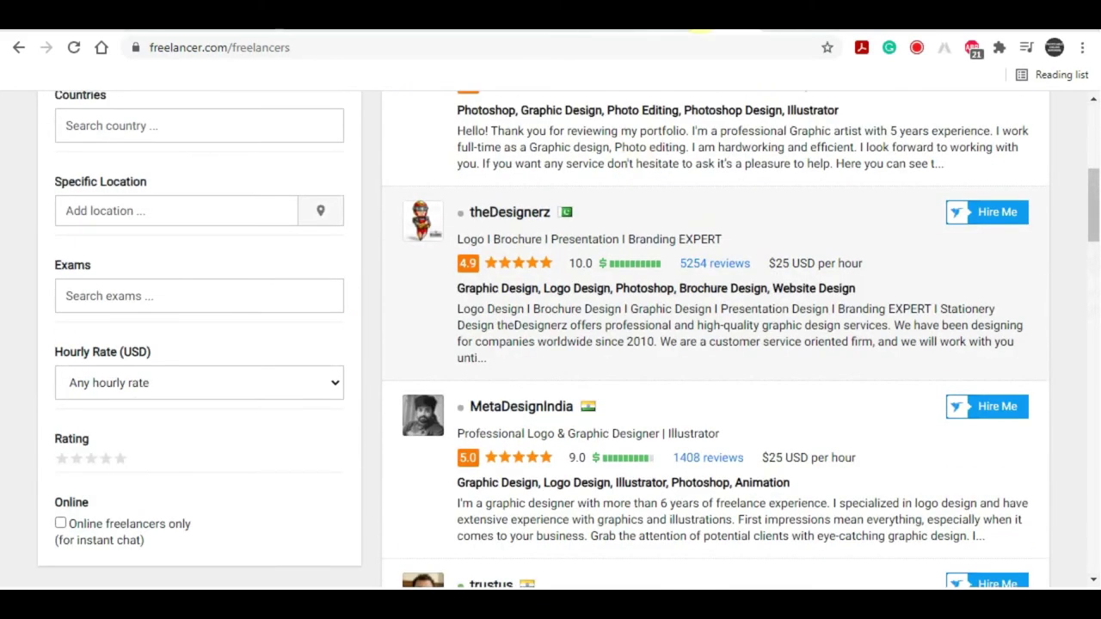
pyautogui.click(325, 26)
pyautogui.scroll(-2, 436, 282)
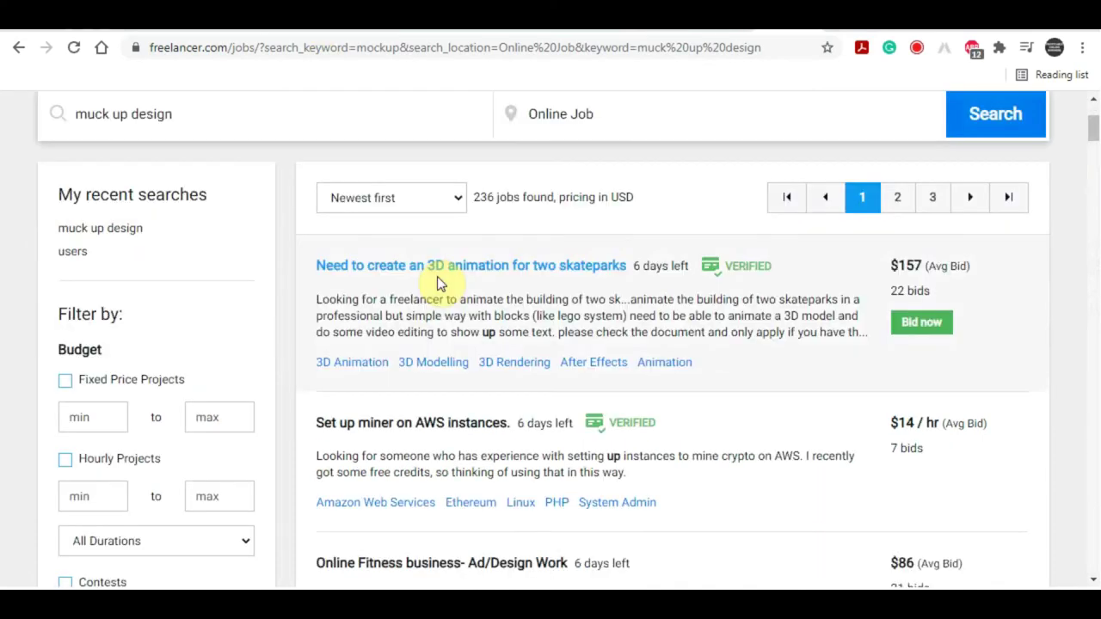
pyautogui.scroll(-8, 437, 276)
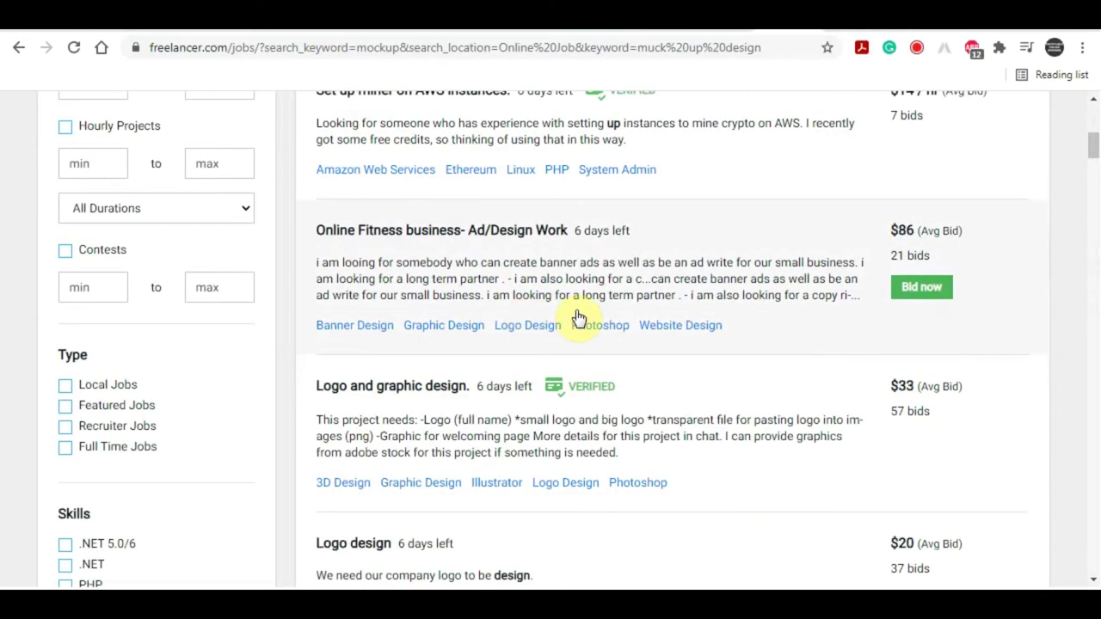
pyautogui.scroll(10, 623, 272)
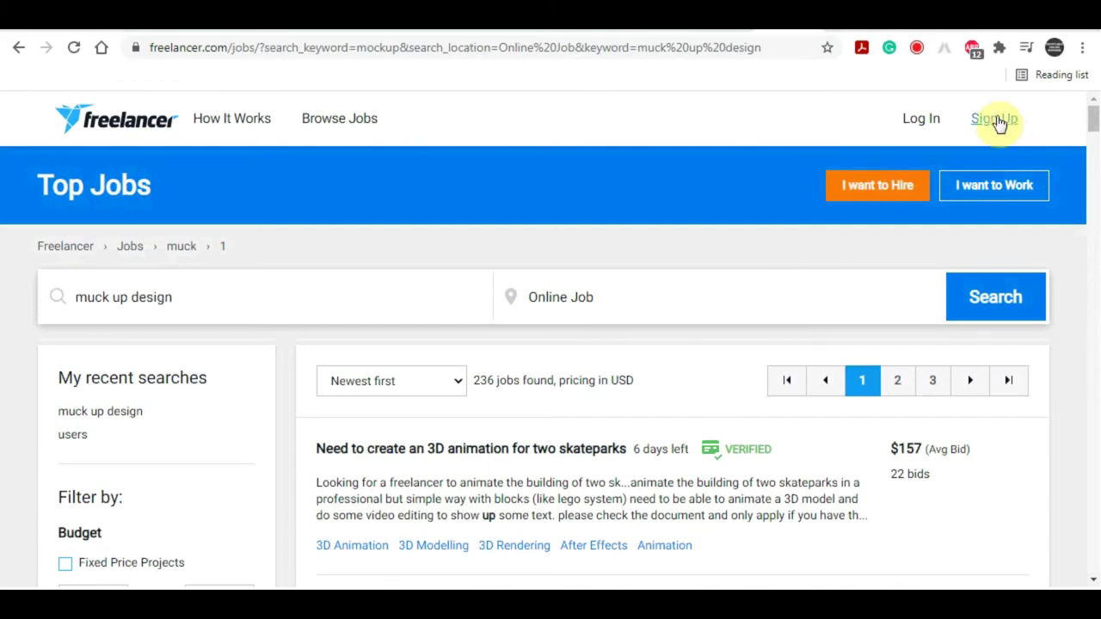
pyautogui.click(995, 120)
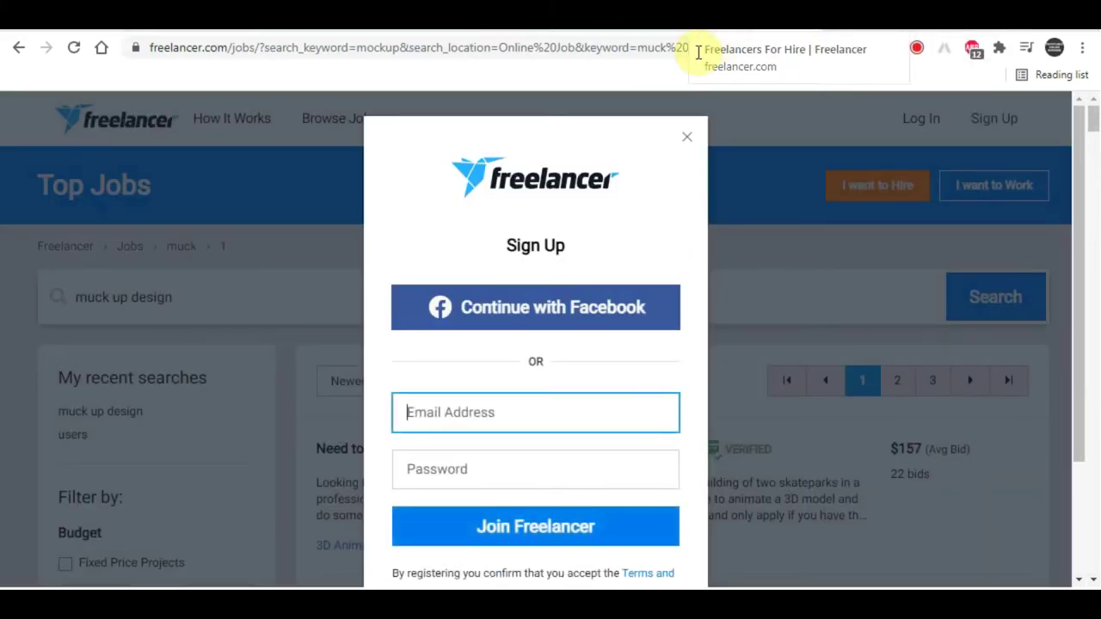
# - Pass back through the freelancer listings to the Renderforest Good Vibe T-shirt mockup
pyautogui.click(696, 35)
pyautogui.scroll(6, 785, 316)
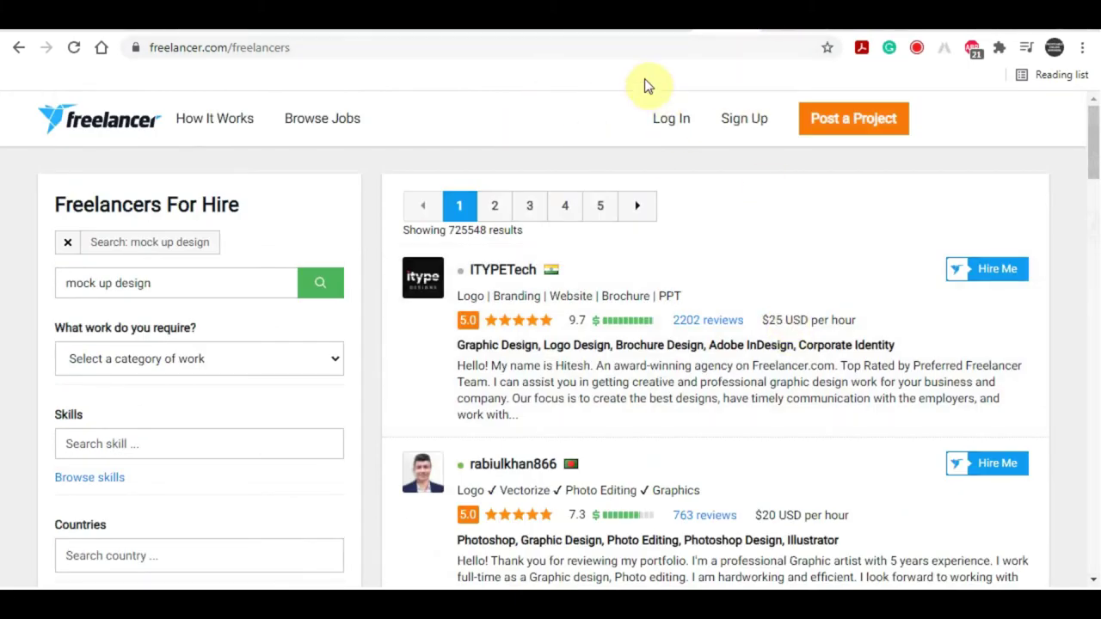
pyautogui.click(582, 32)
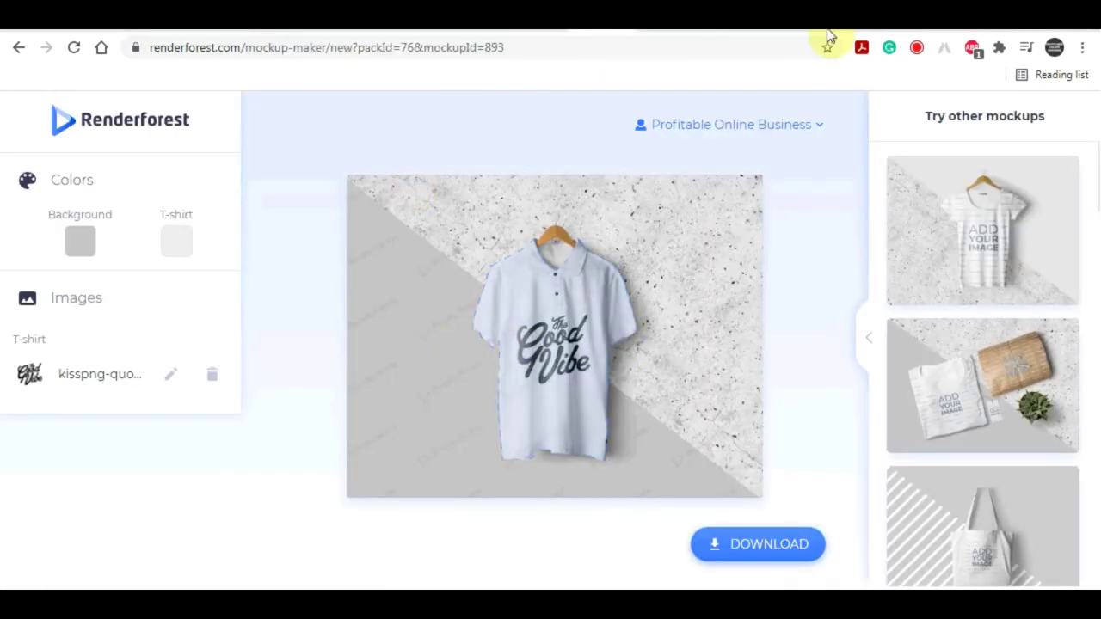
# - Bring up the Upwork tab and navigate back one page
pyautogui.click(831, 33)
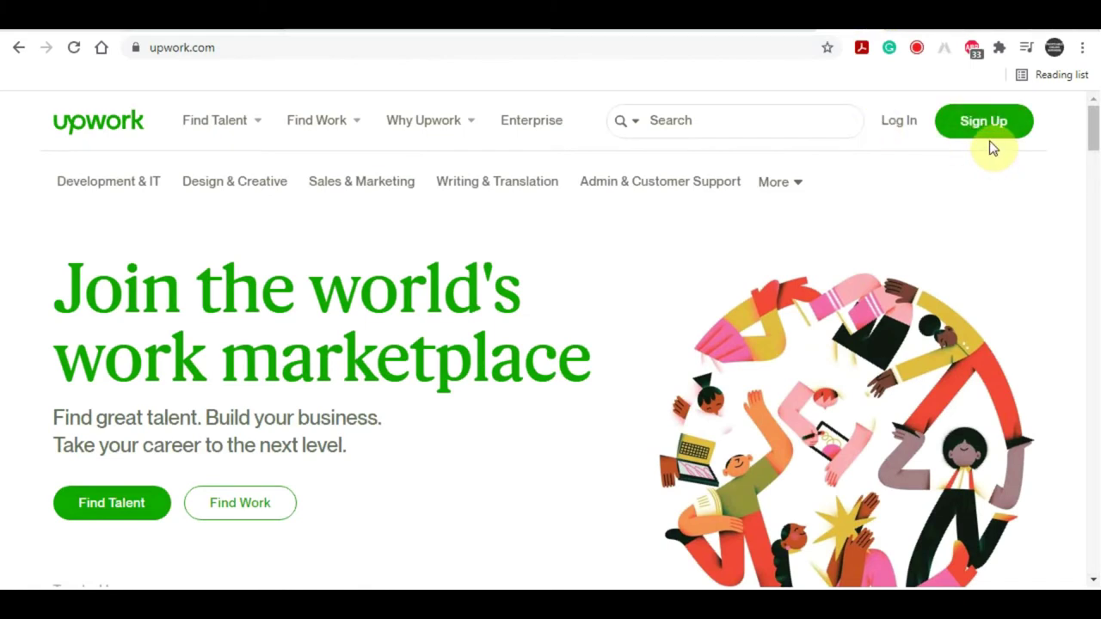
pyautogui.hotkey('alt', 'Left')
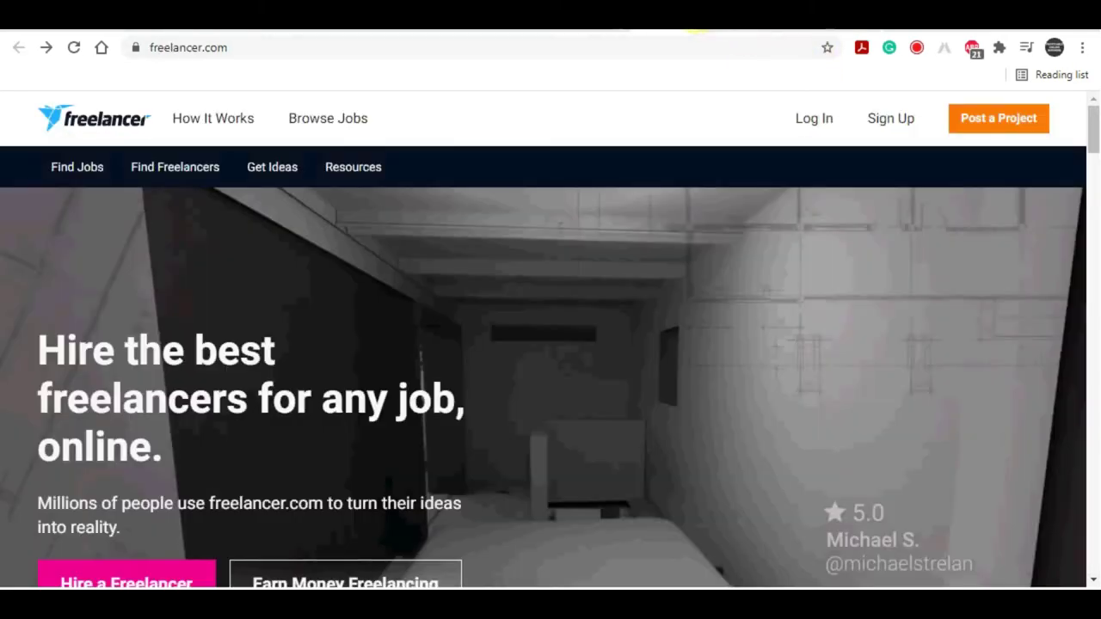
# - Return to Upwork's 'mock up design' freelancer results and scroll through the first profiles
pyautogui.hotkey('alt', 'Right')
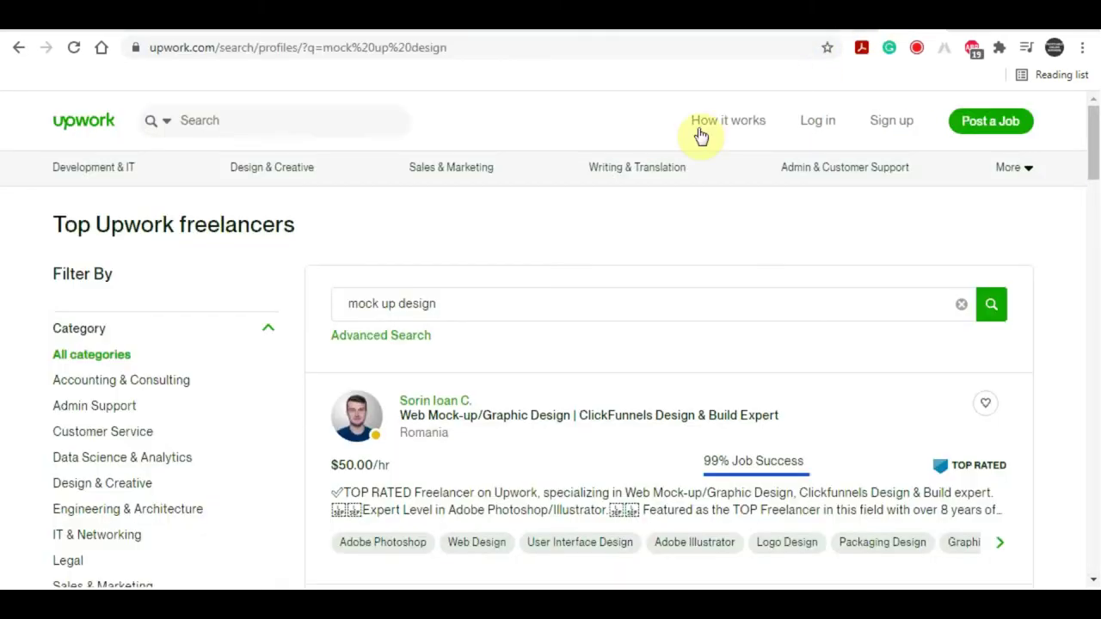
pyautogui.scroll(-2, 481, 312)
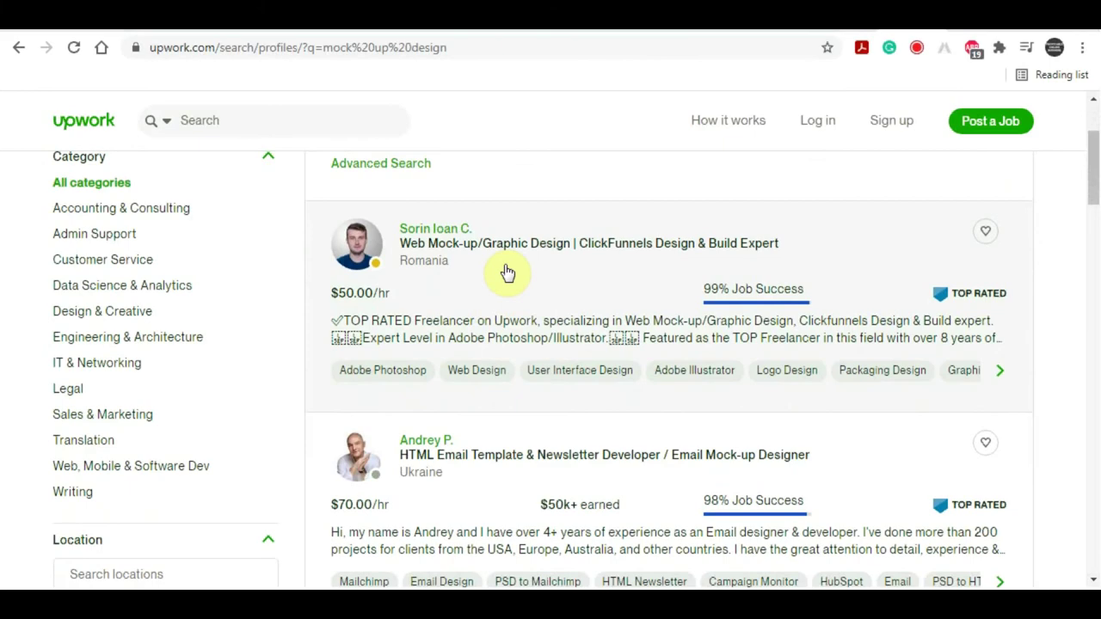
pyautogui.scroll(-5, 847, 316)
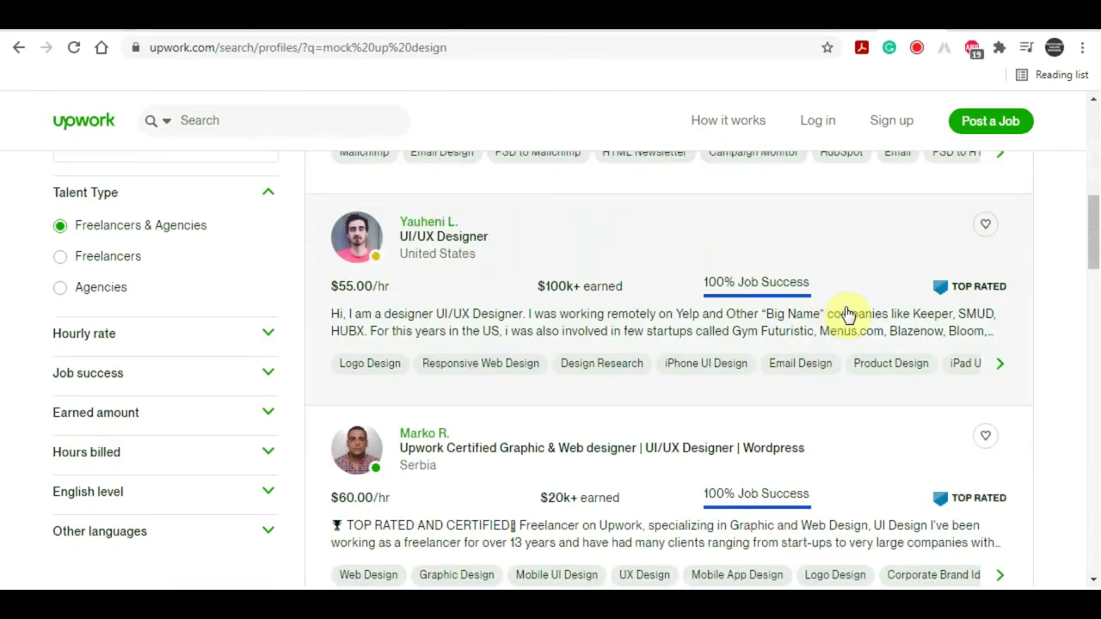
pyautogui.scroll(-7, 847, 316)
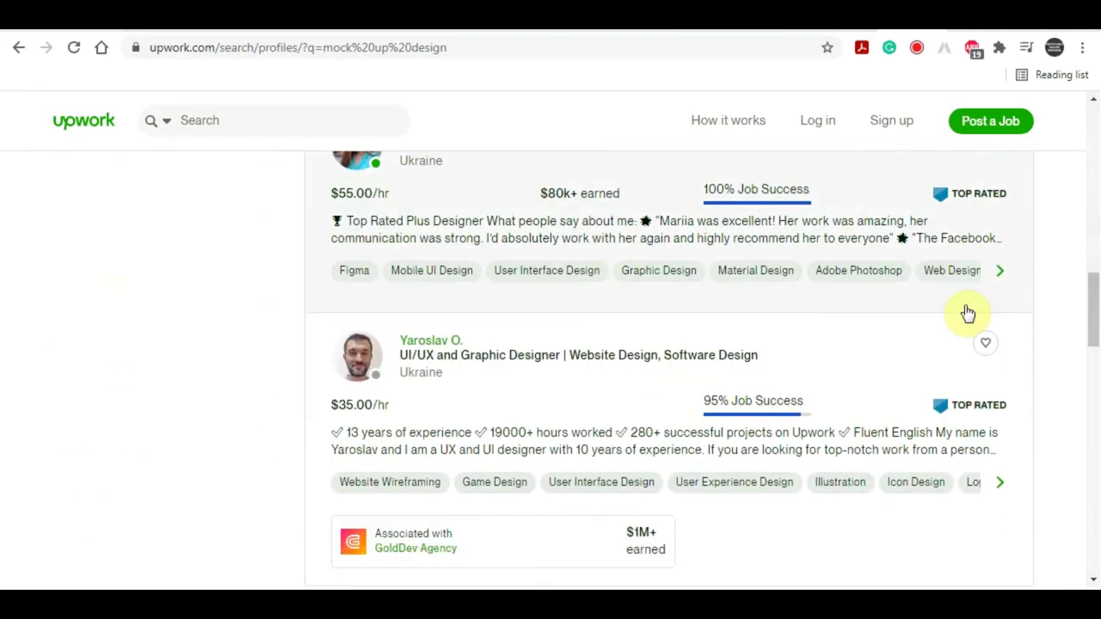
pyautogui.scroll(-2, 808, 271)
pyautogui.scroll(-4, 945, 310)
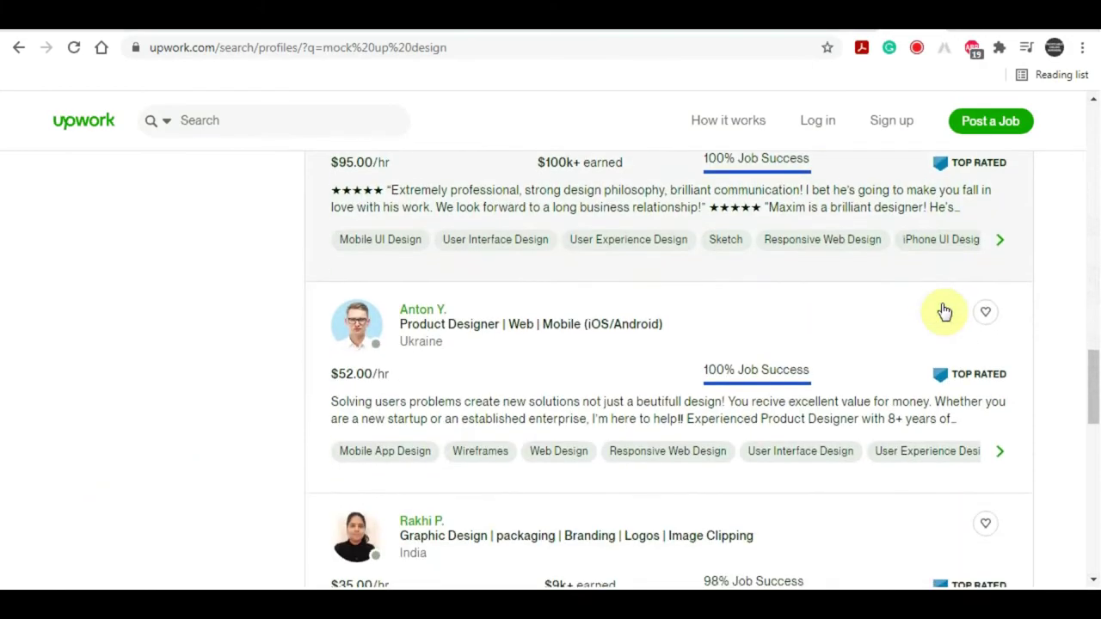
pyautogui.scroll(15, 943, 312)
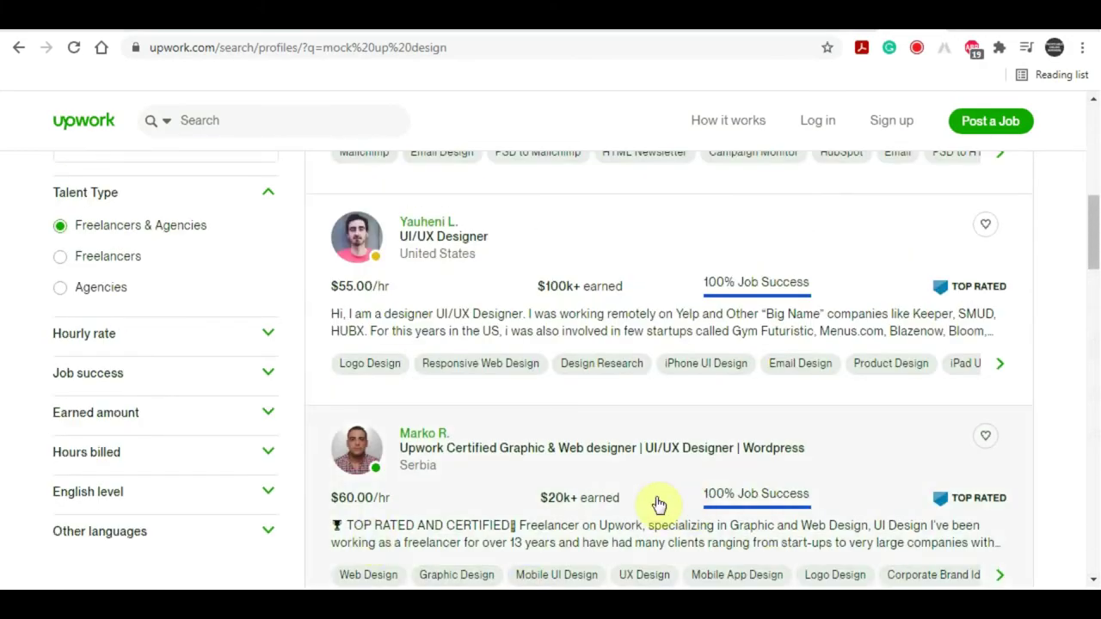
pyautogui.scroll(7, 848, 533)
pyautogui.scroll(-5, 847, 516)
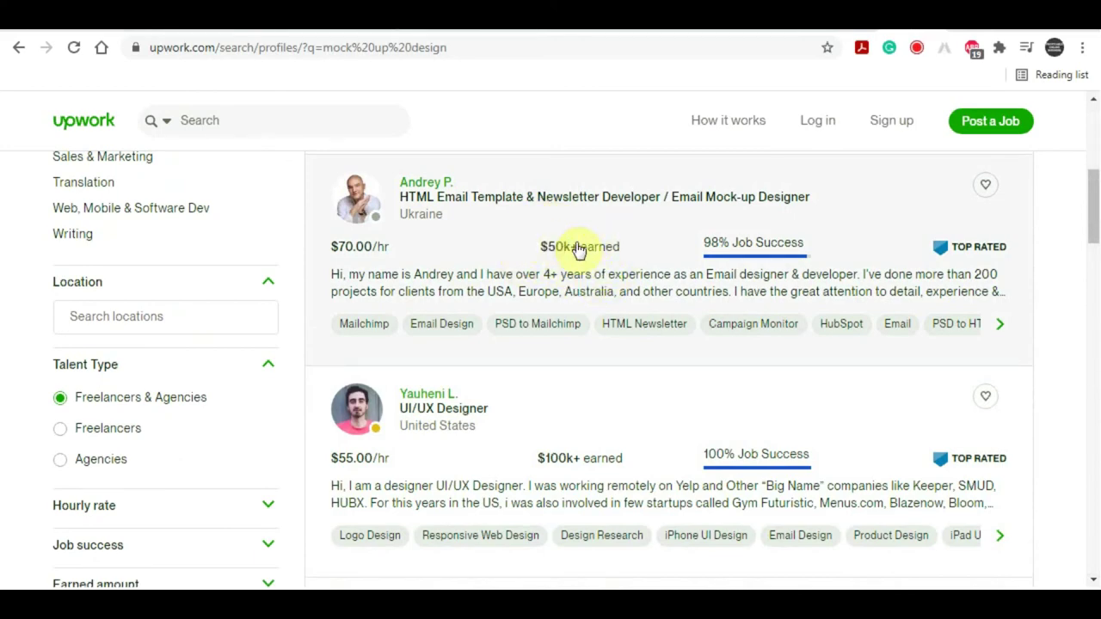
pyautogui.scroll(-2, 519, 285)
# - Scroll through the remaining designers, then go back to the Good Vibe T-shirt mockup
pyautogui.moveTo(589, 312)
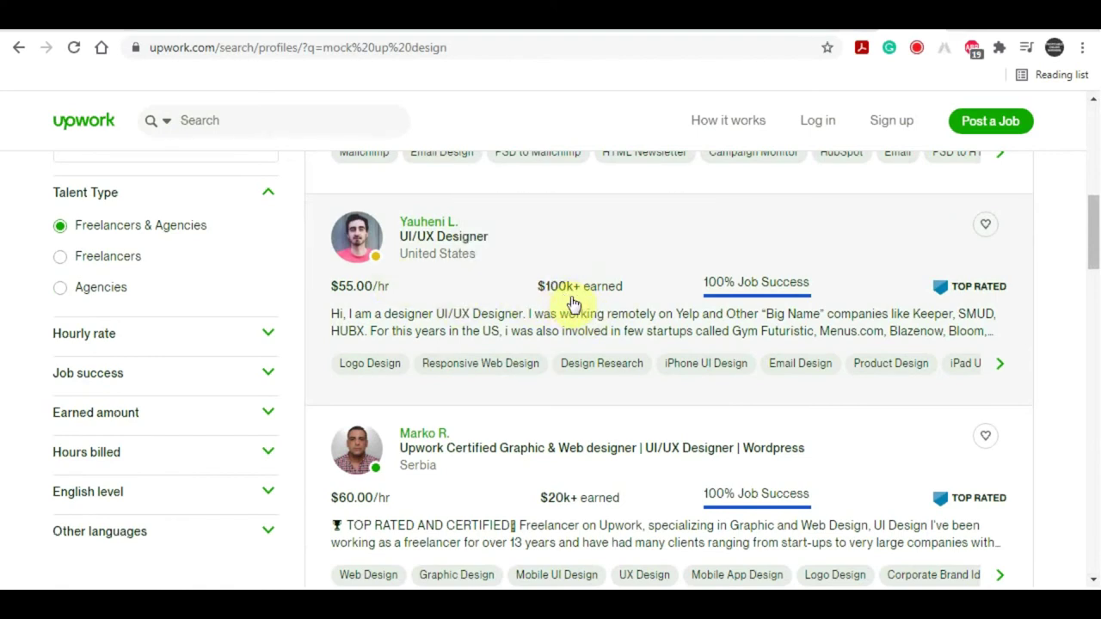
pyautogui.scroll(-4, 574, 305)
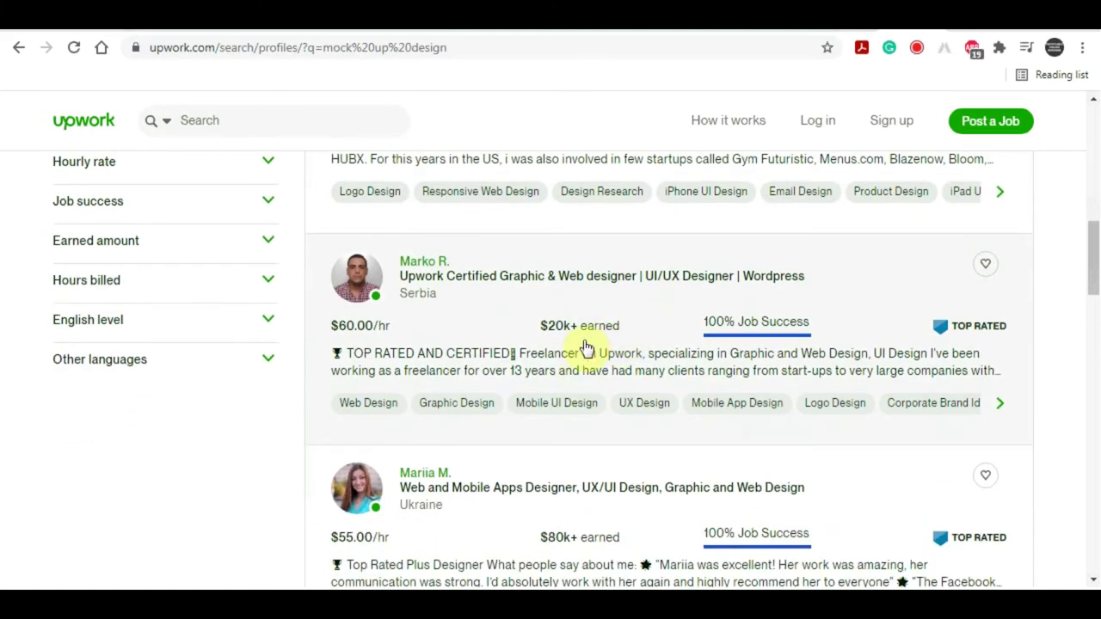
pyautogui.scroll(-5, 600, 397)
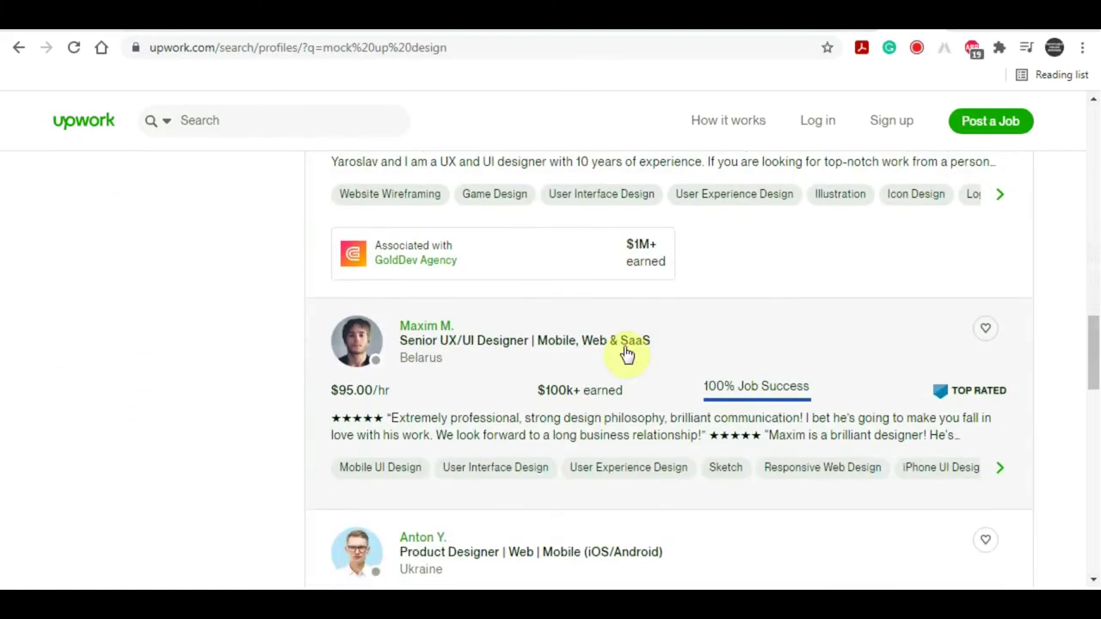
pyautogui.scroll(-2, 609, 342)
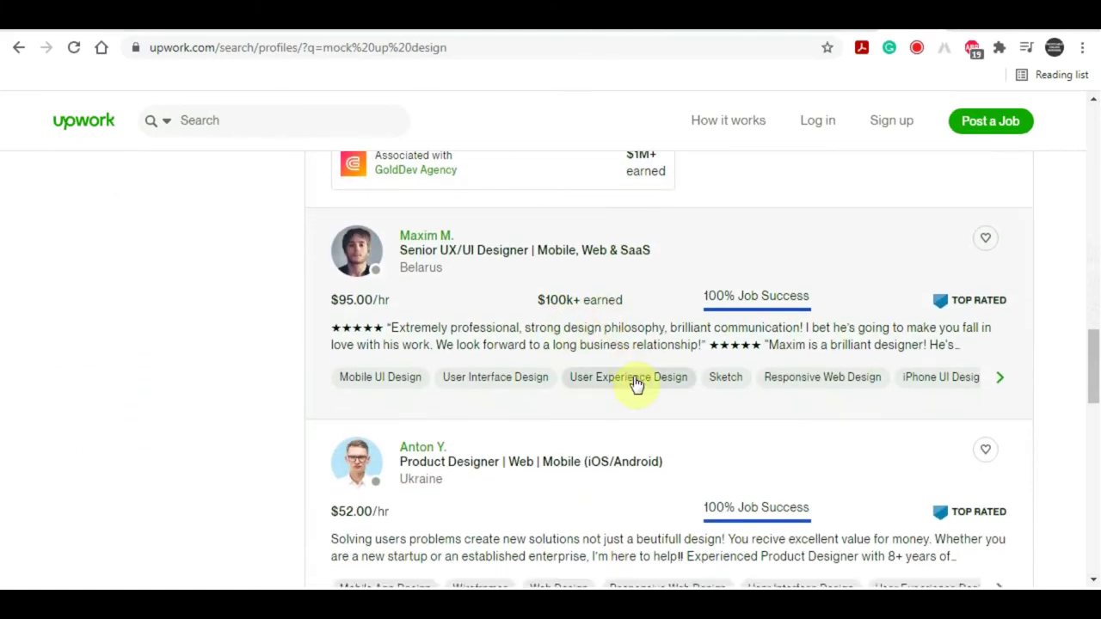
pyautogui.scroll(-4, 565, 337)
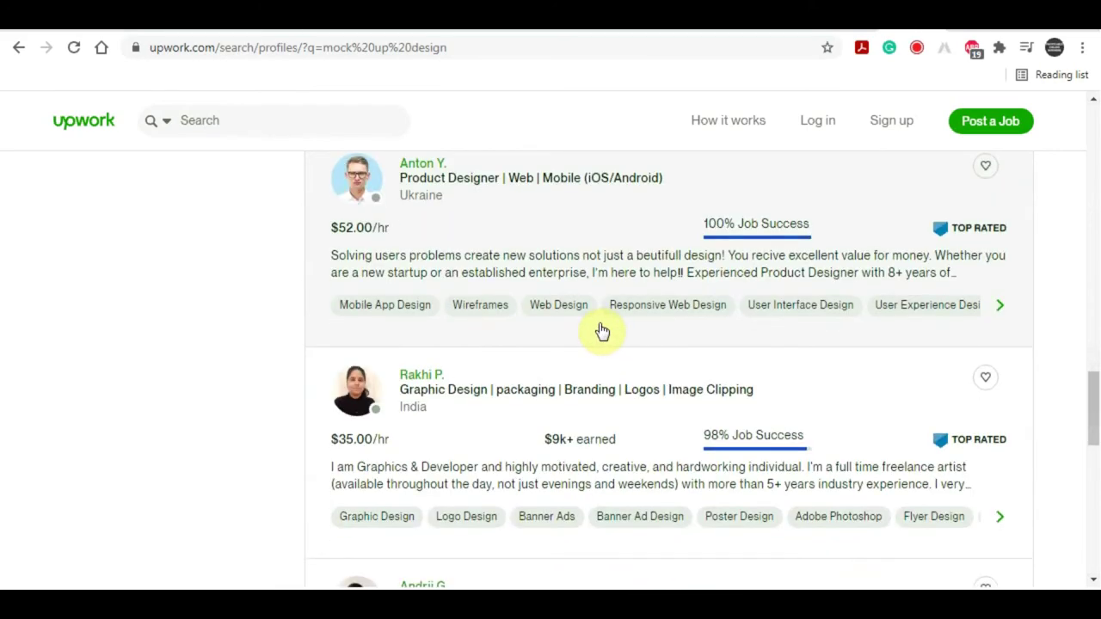
pyautogui.scroll(-3, 602, 331)
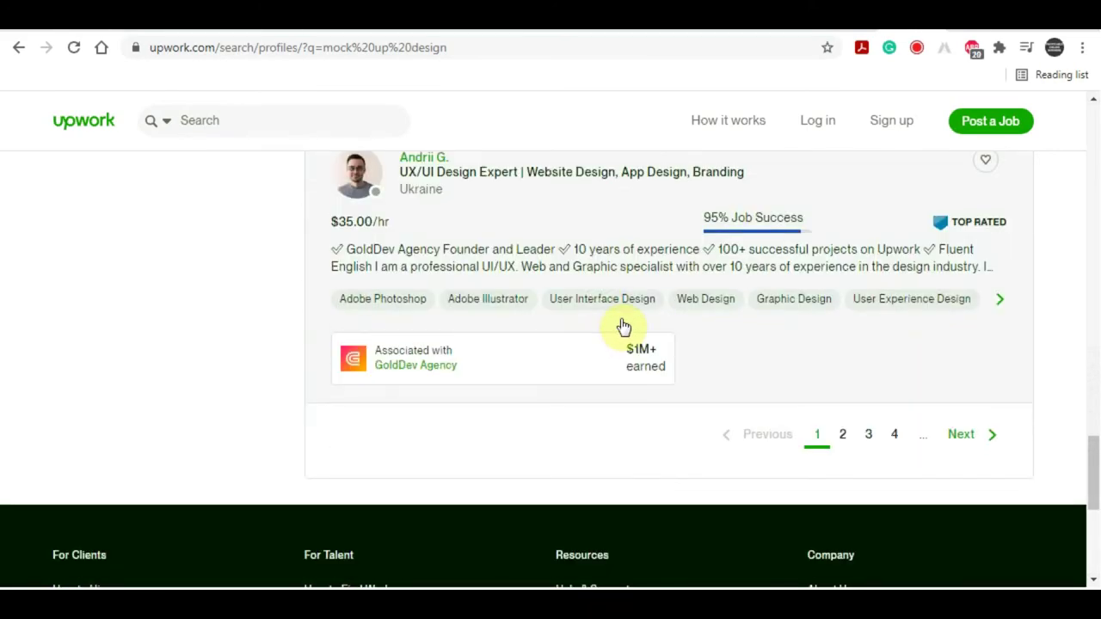
pyautogui.scroll(14, 623, 326)
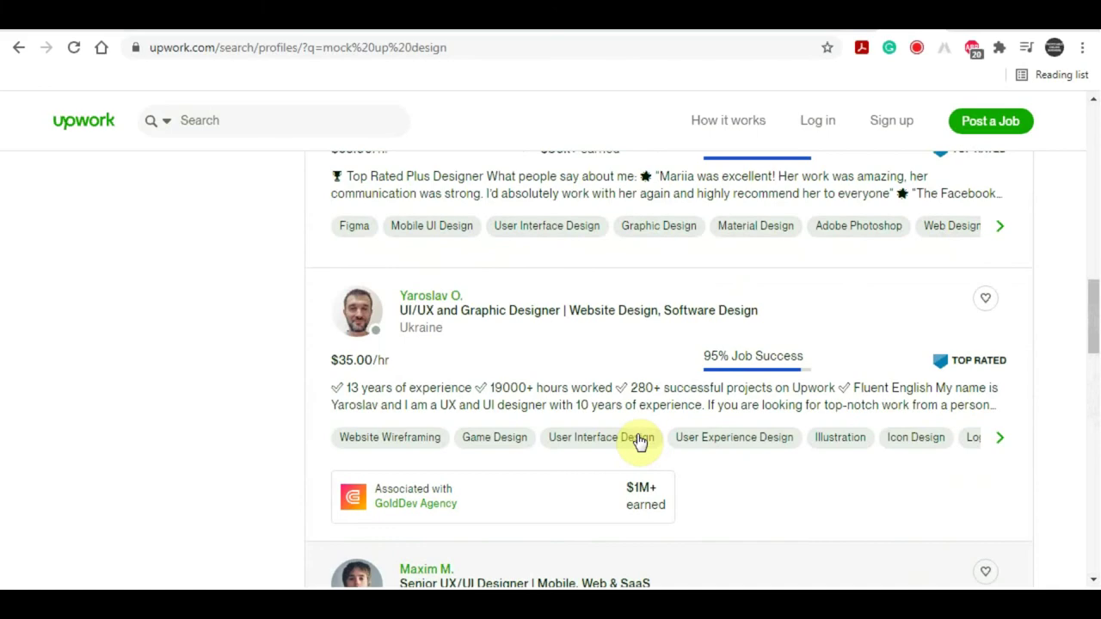
pyautogui.scroll(3, 638, 441)
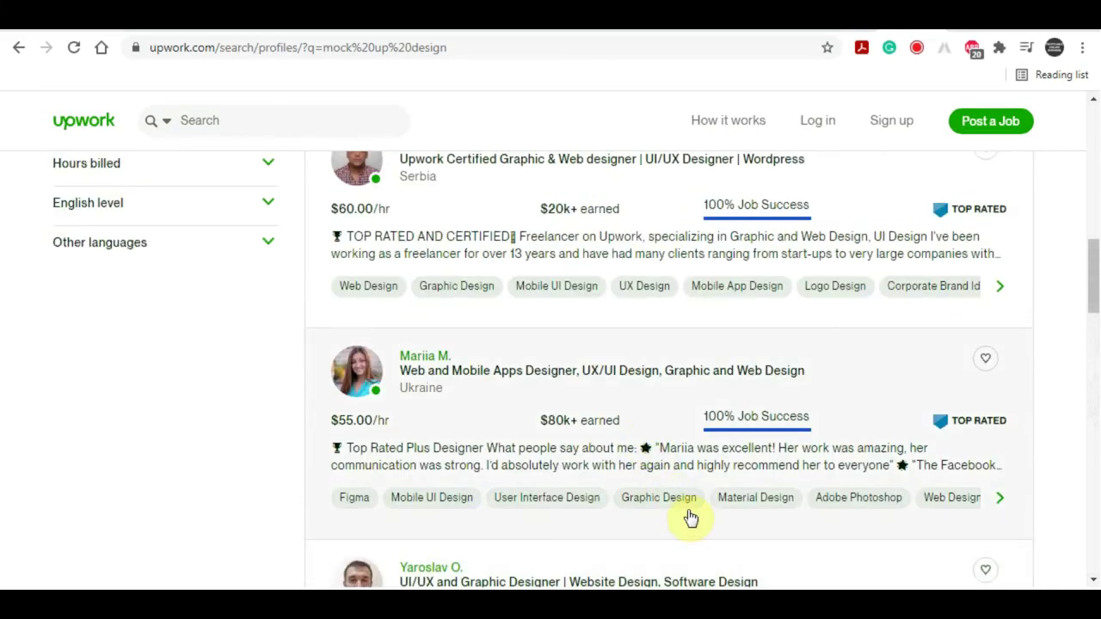
pyautogui.scroll(2, 690, 517)
pyautogui.click(595, 26)
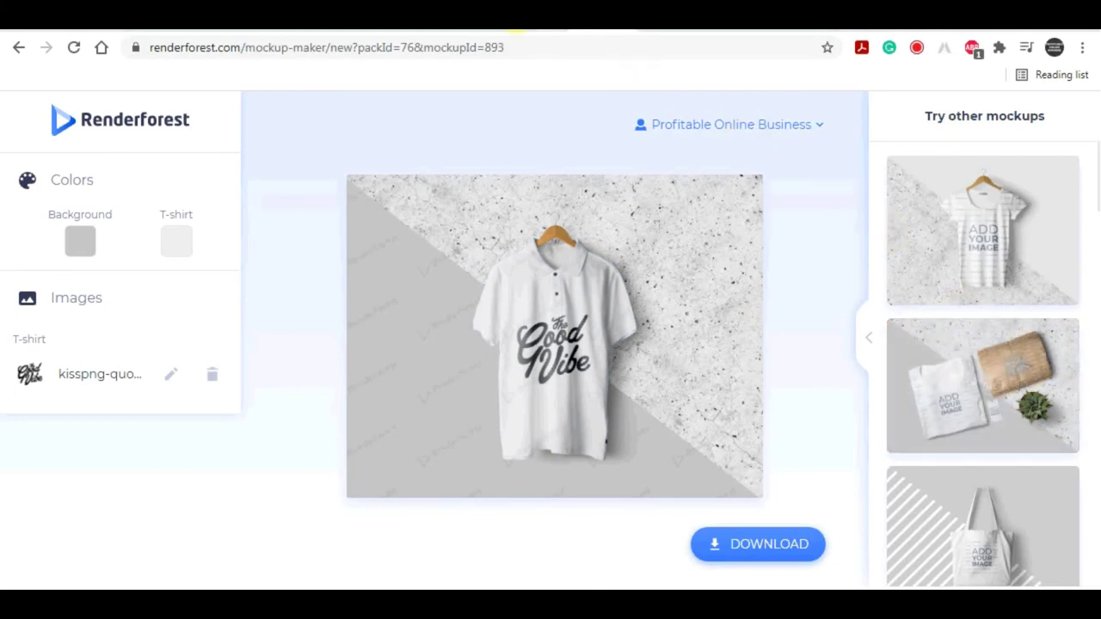
# - Show the reception wall mockup, then scroll the Realistic Logo Mockup Pack page
pyautogui.click(486, 25)
pyautogui.moveTo(980, 304)
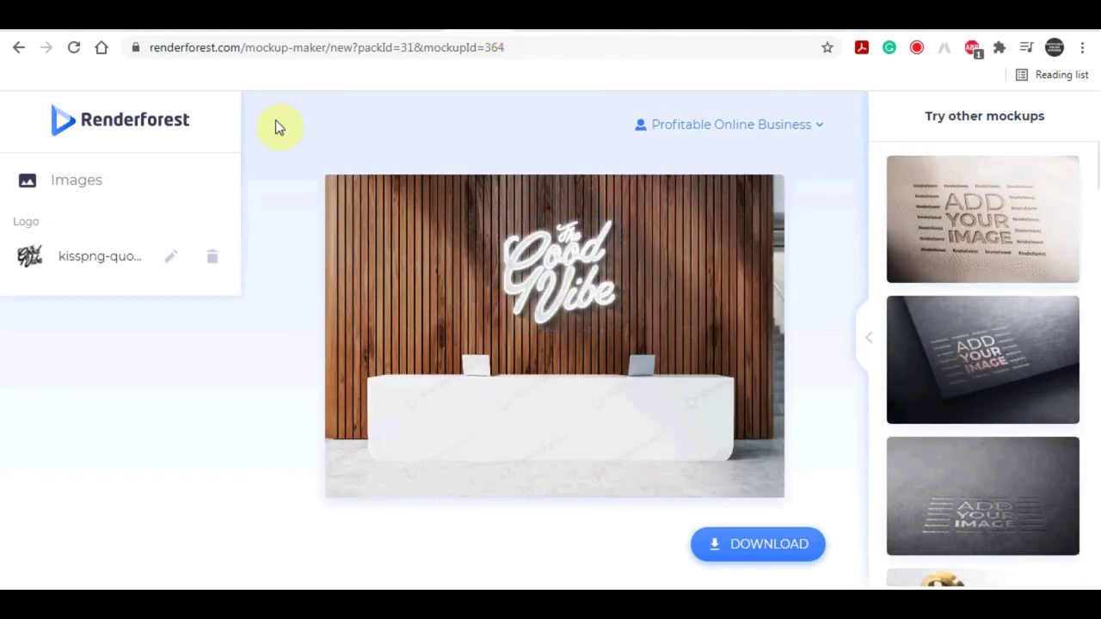
pyautogui.click(482, 26)
pyautogui.scroll(-5, 327, 318)
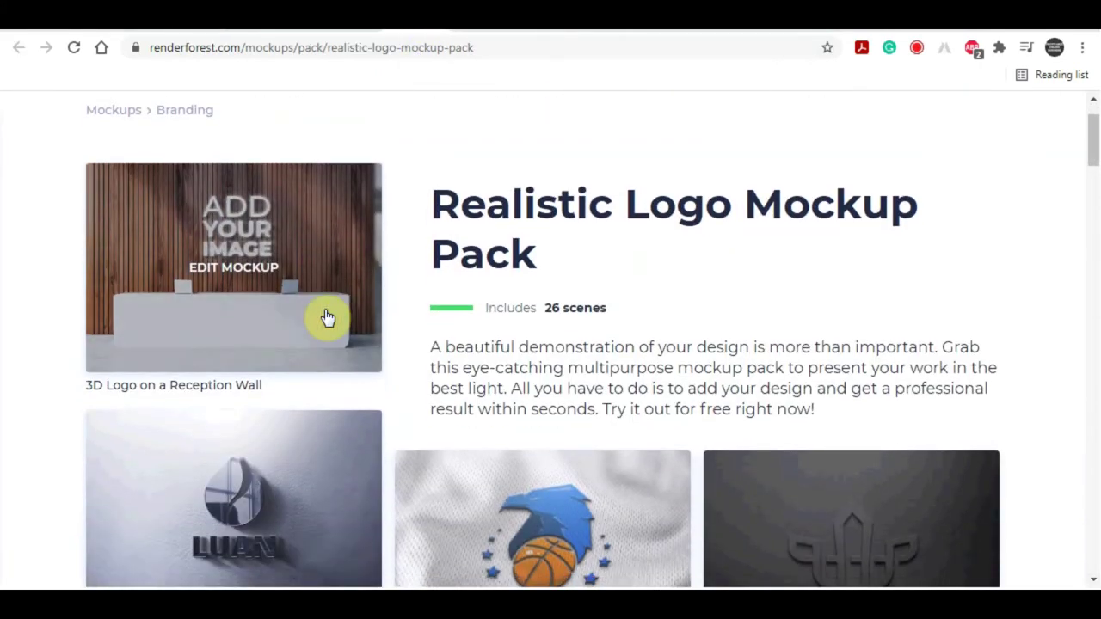
pyautogui.scroll(-4, 681, 370)
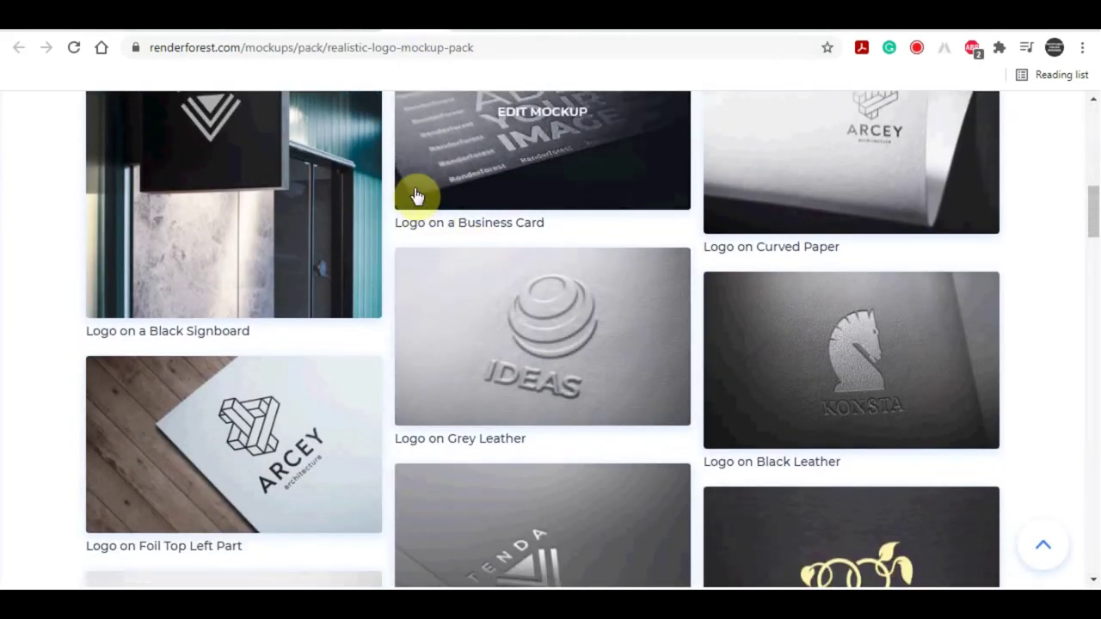
# - Scroll the overview of all mockup packs, then revisit the Freelancer.com and Upwork results
pyautogui.click(499, 24)
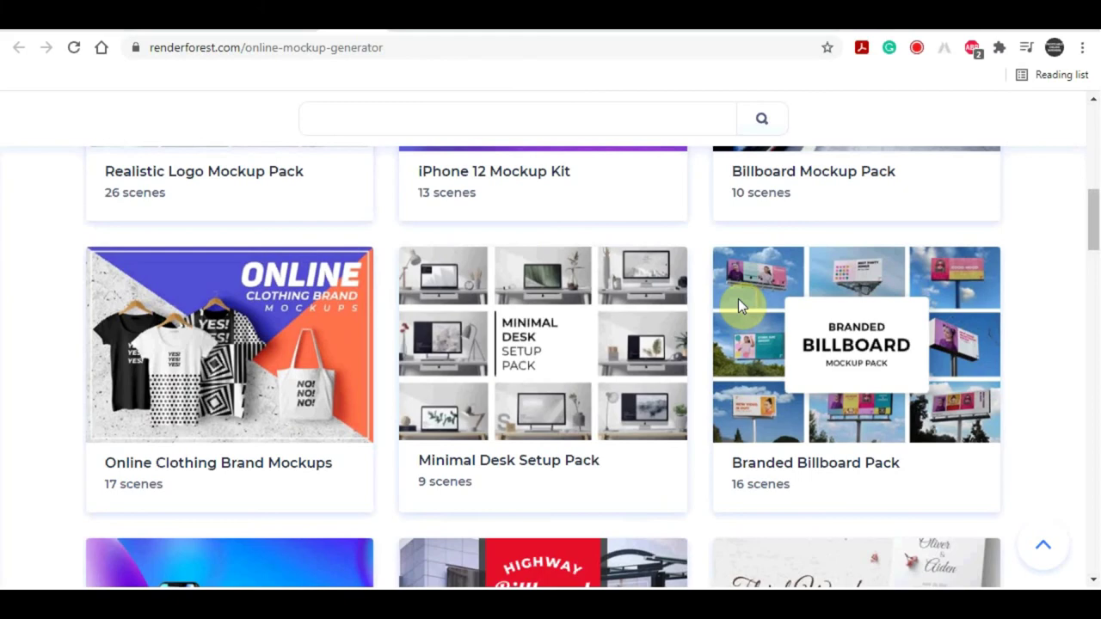
pyautogui.scroll(-2, 757, 306)
pyautogui.scroll(-1, 776, 310)
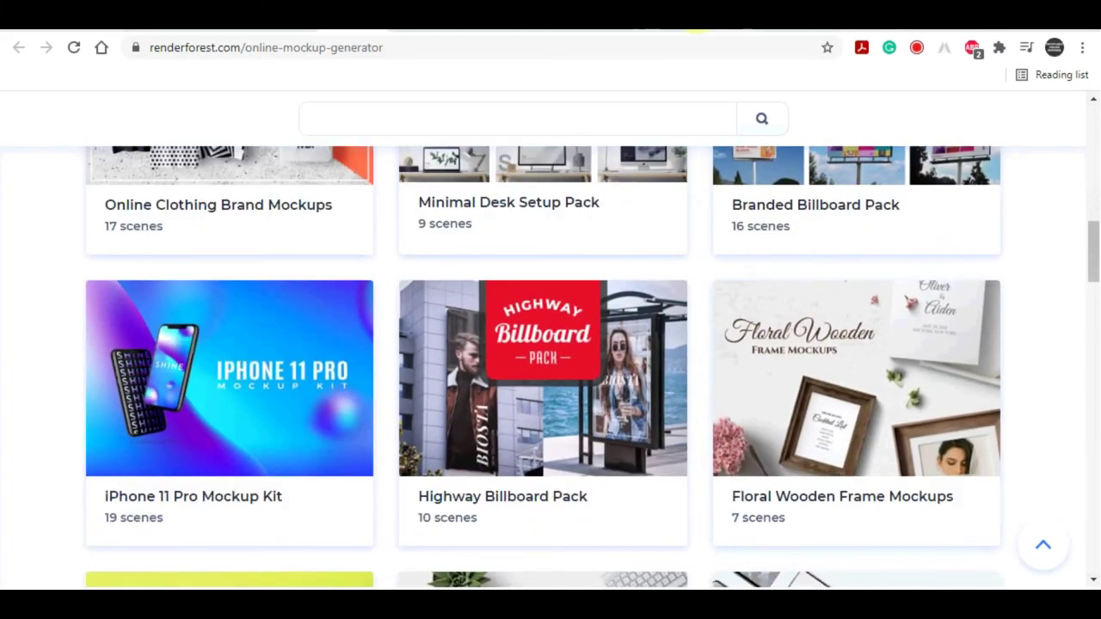
pyautogui.click(683, 27)
pyautogui.click(602, 25)
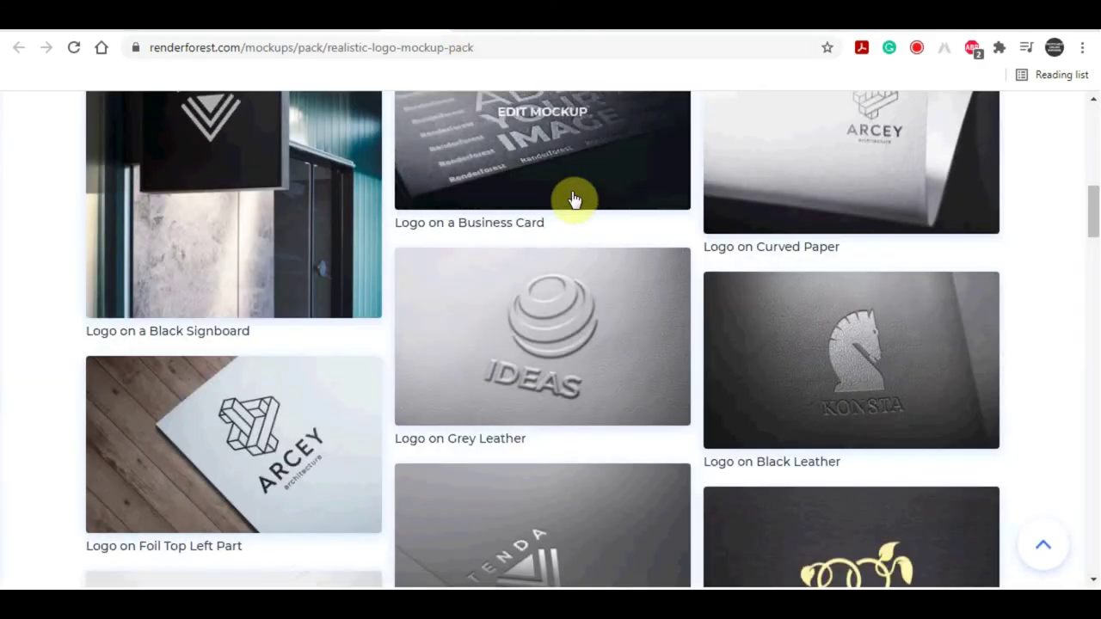
# - Scroll down through the pack's 26 logo scenes, then back up toward the top
pyautogui.scroll(-1, 659, 182)
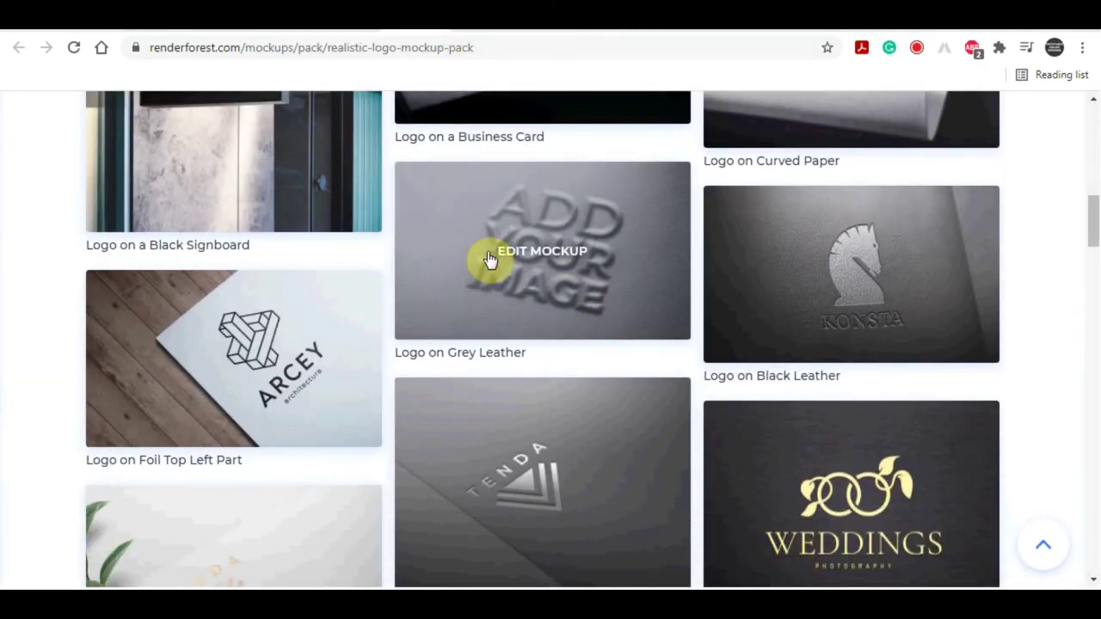
pyautogui.scroll(-5, 488, 260)
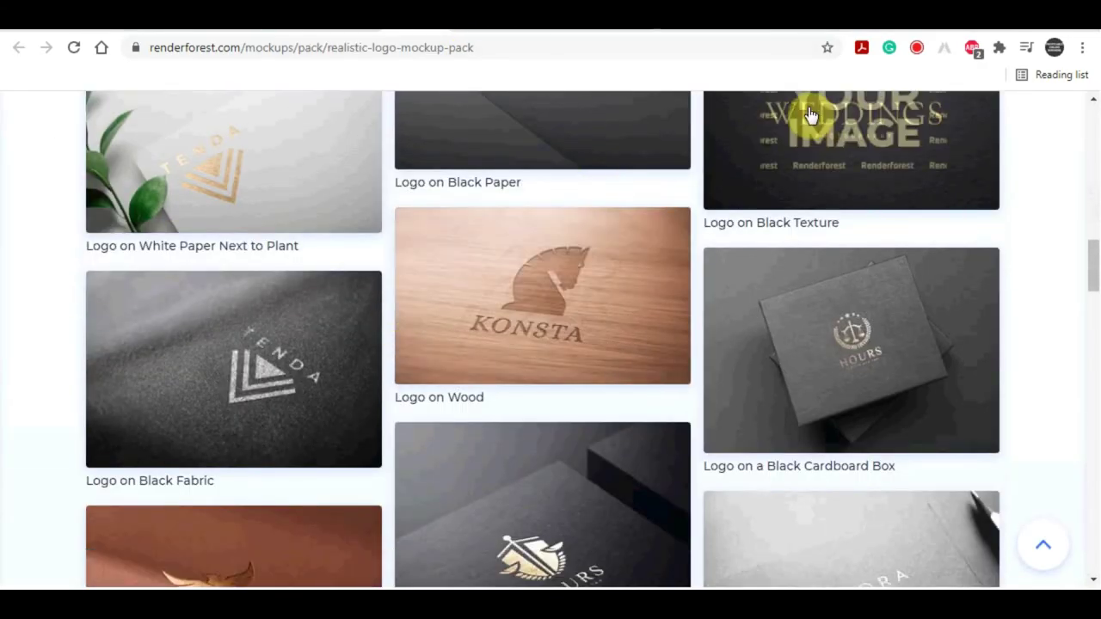
pyautogui.scroll(2, 825, 155)
pyautogui.scroll(-2, 559, 442)
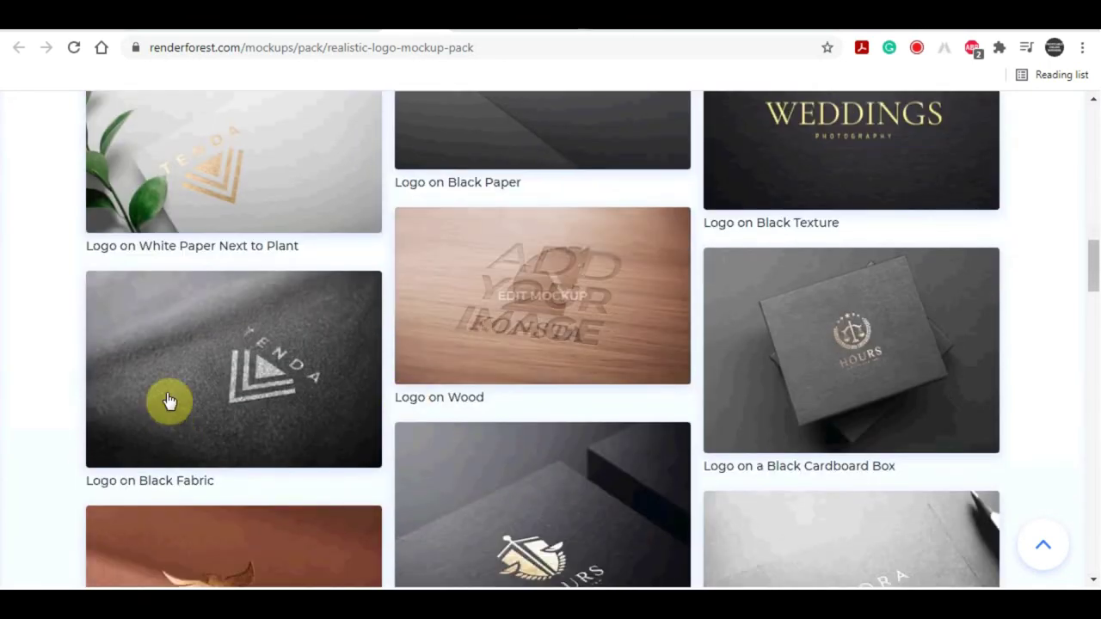
pyautogui.scroll(-3, 275, 370)
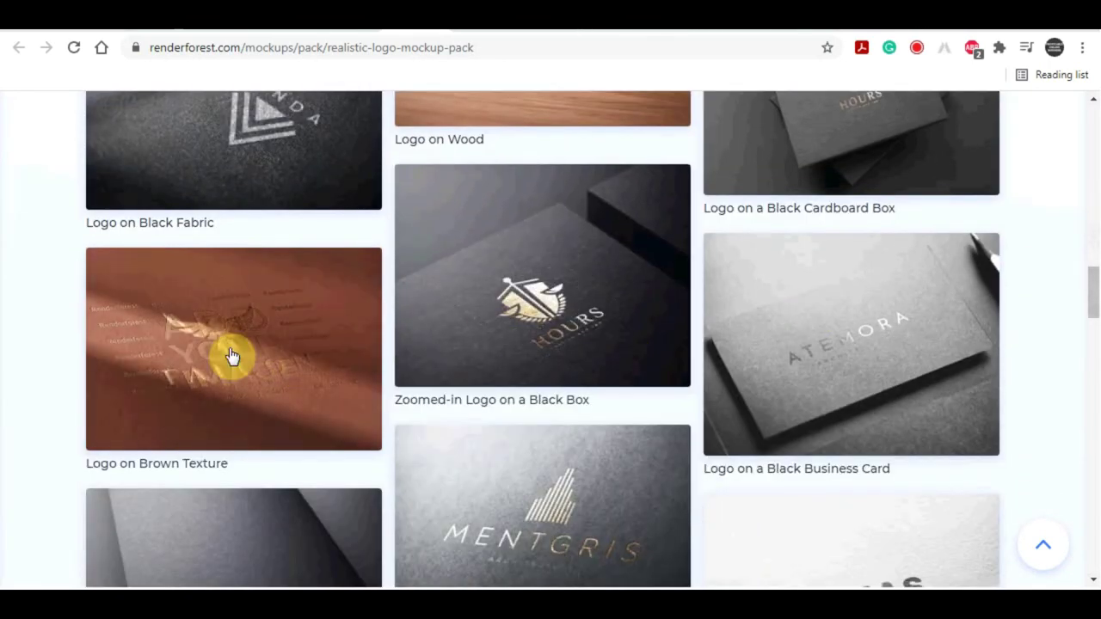
pyautogui.scroll(-4, 977, 283)
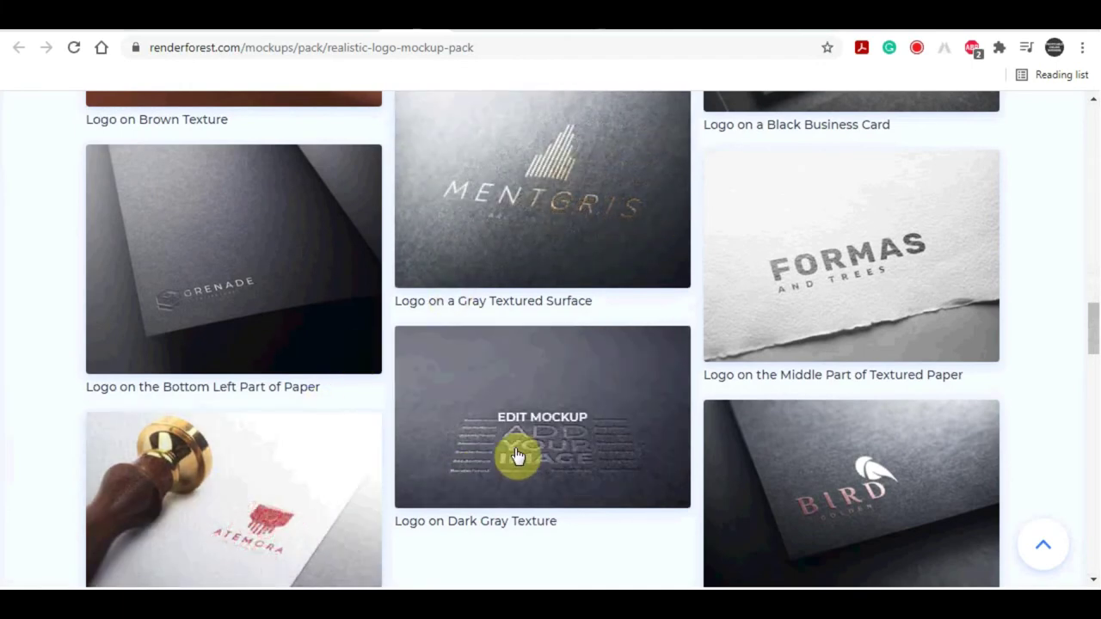
pyautogui.scroll(-5, 690, 379)
pyautogui.scroll(-2, 683, 364)
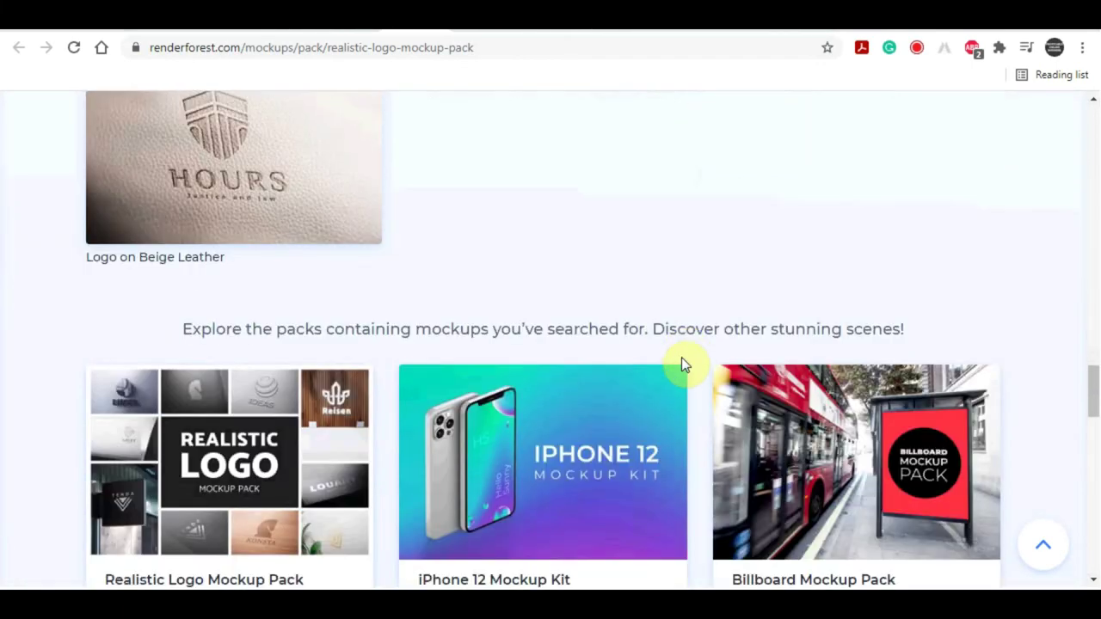
pyautogui.scroll(10, 683, 359)
pyautogui.scroll(15, 682, 359)
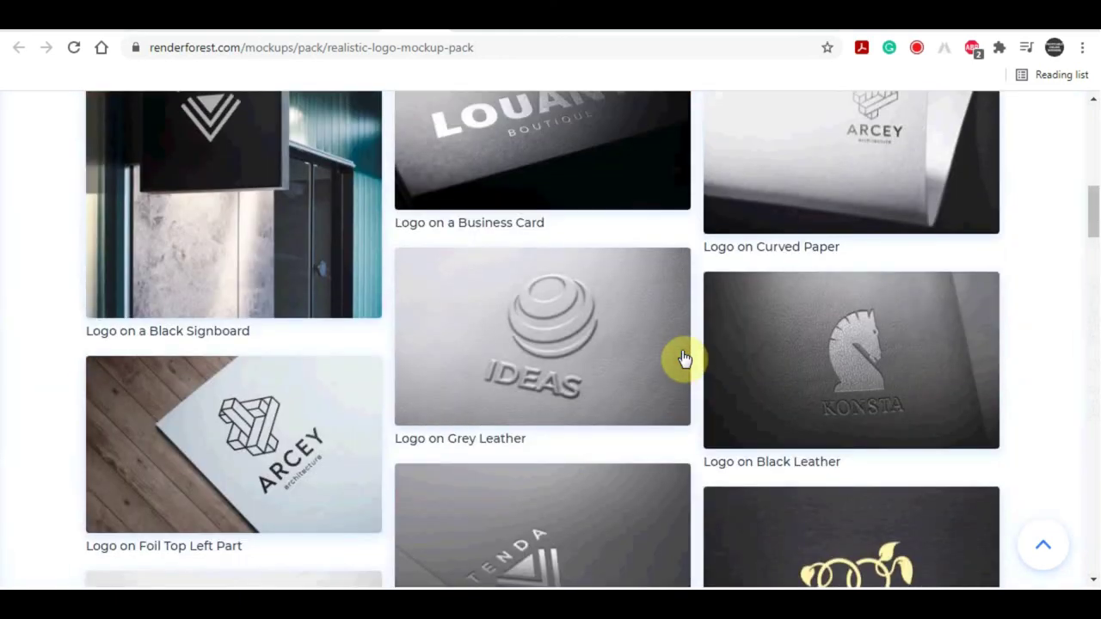